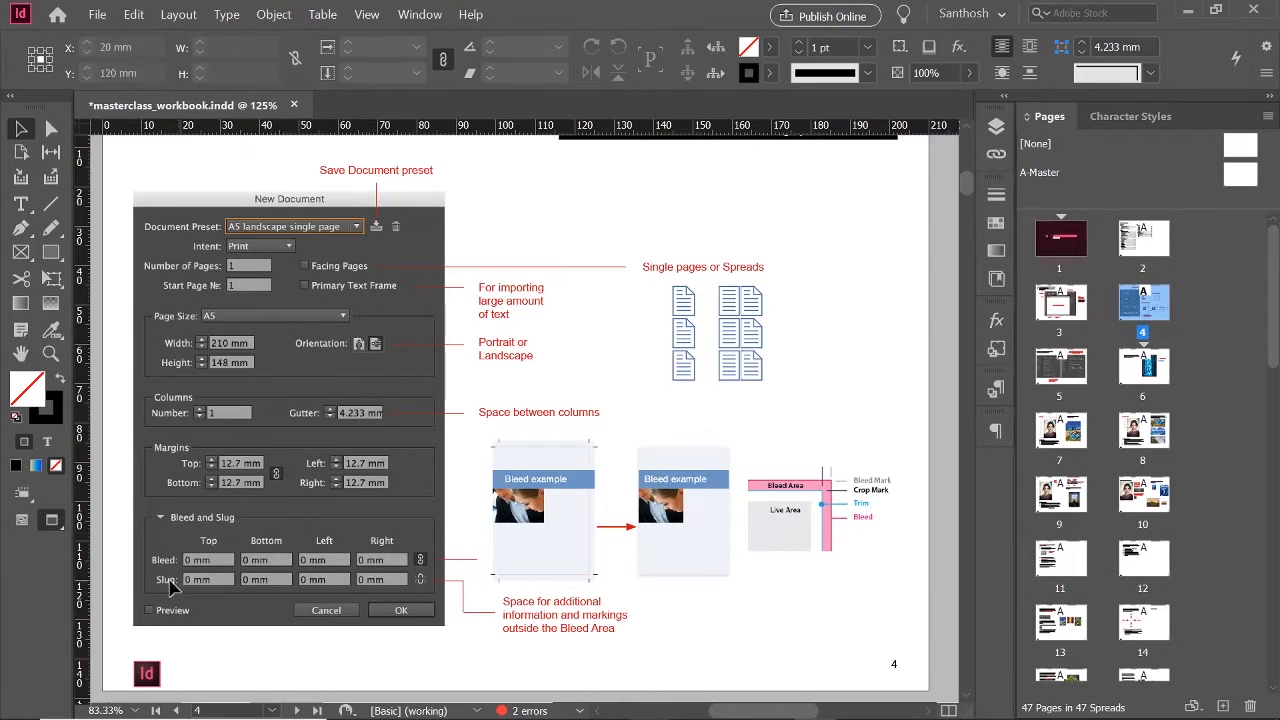
Examine the bleed examples and the diagram of bleed area, live area, crop mark and trim on page 4.
scroll(596, 524, "up", 1)
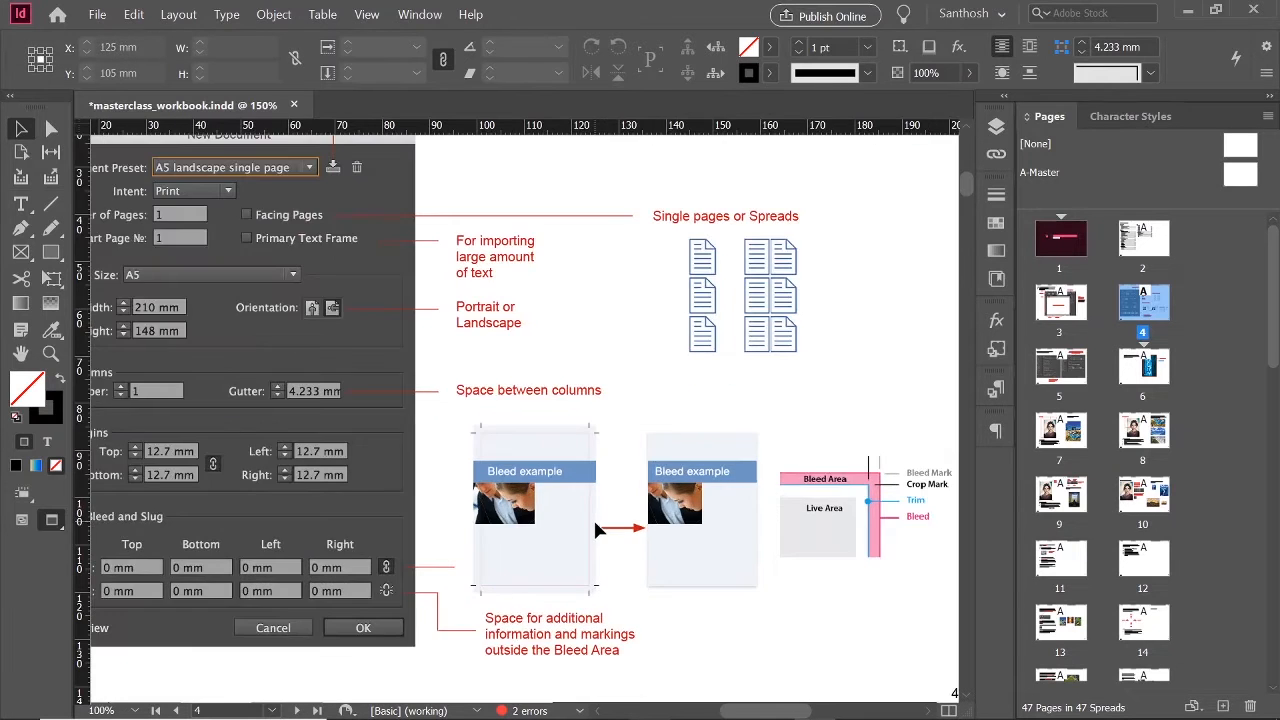
left_click_drag(594, 523, 552, 409)
scroll(527, 406, "up", 2)
left_click_drag(436, 318, 432, 370)
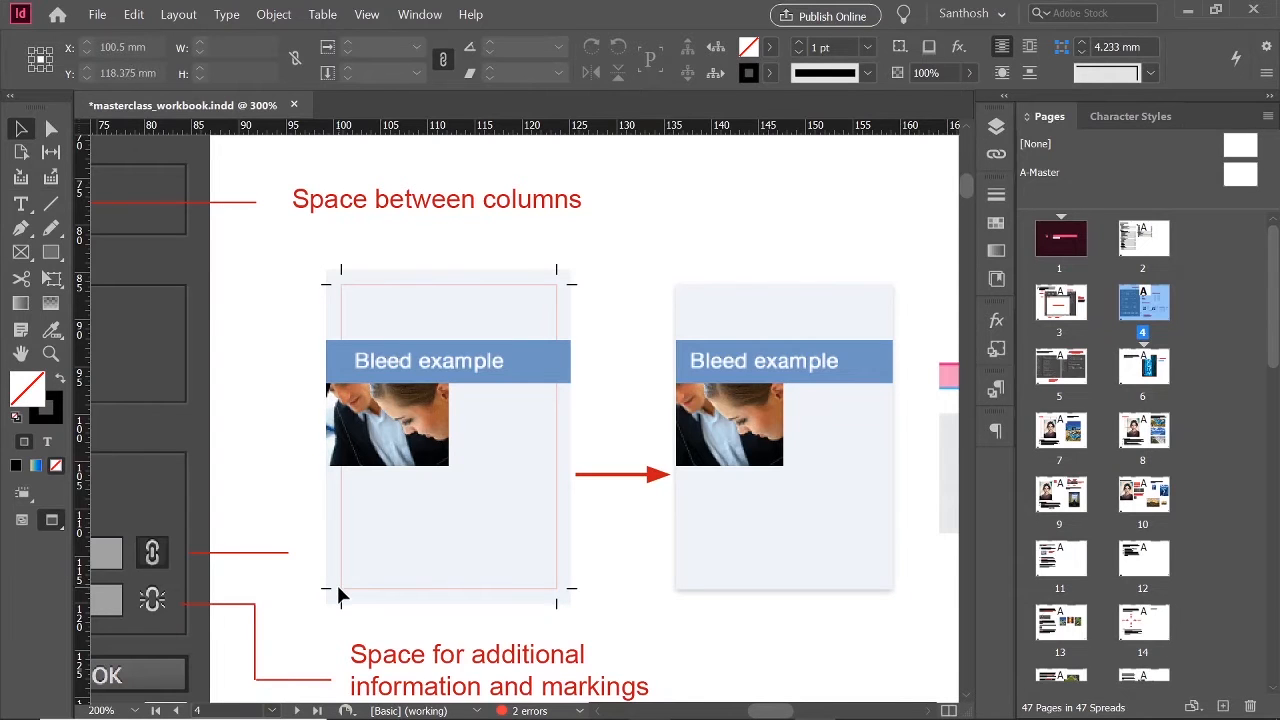
scroll(455, 435, "right", 5)
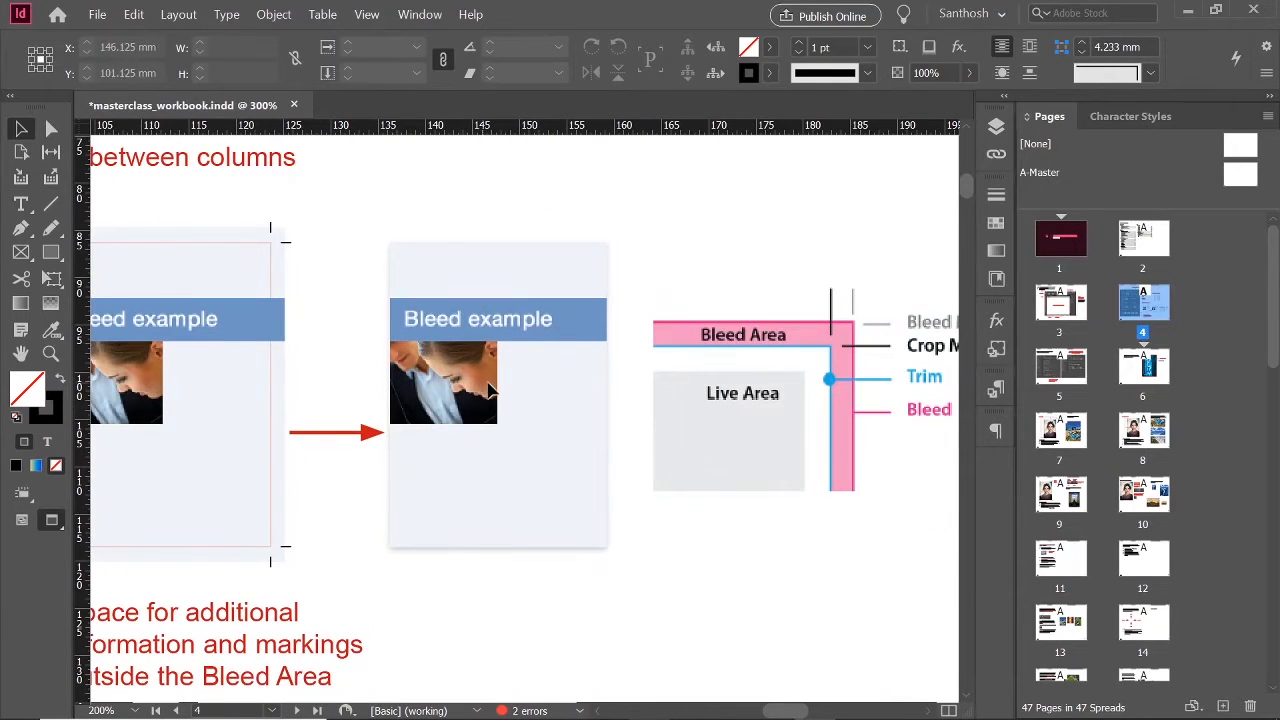
scroll(514, 349, "right", 4)
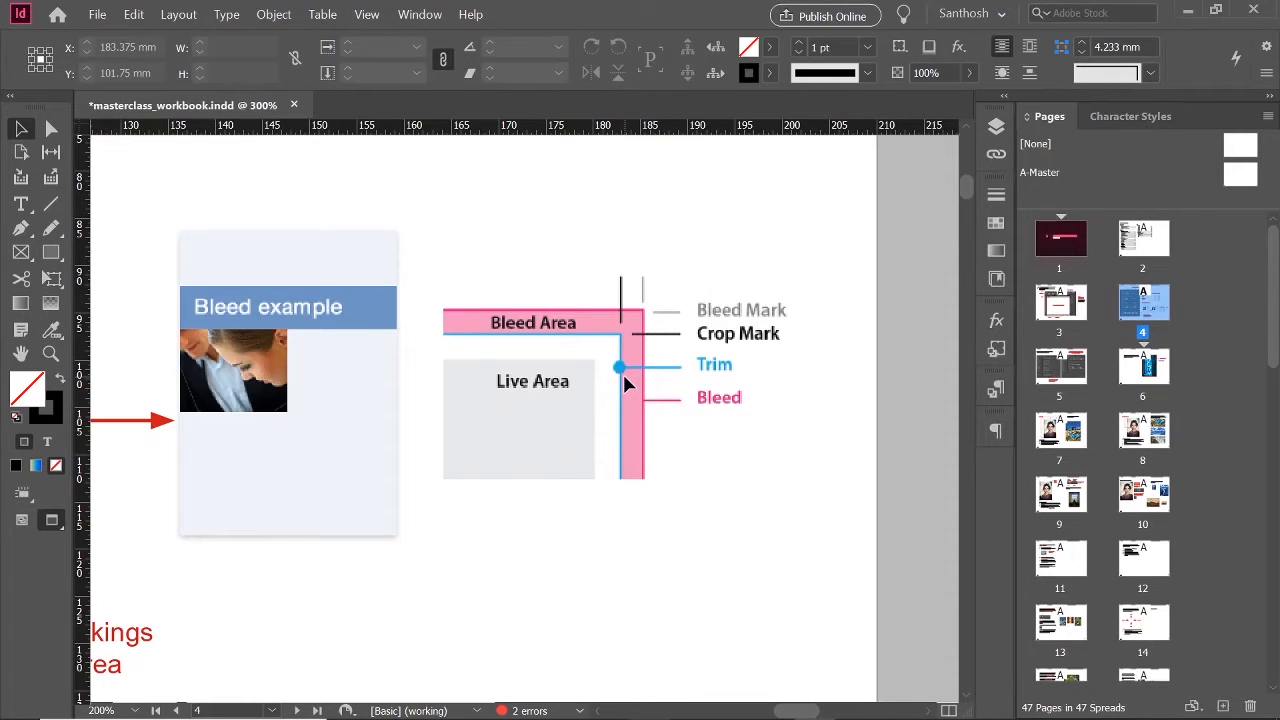
scroll(622, 374, "down", 2)
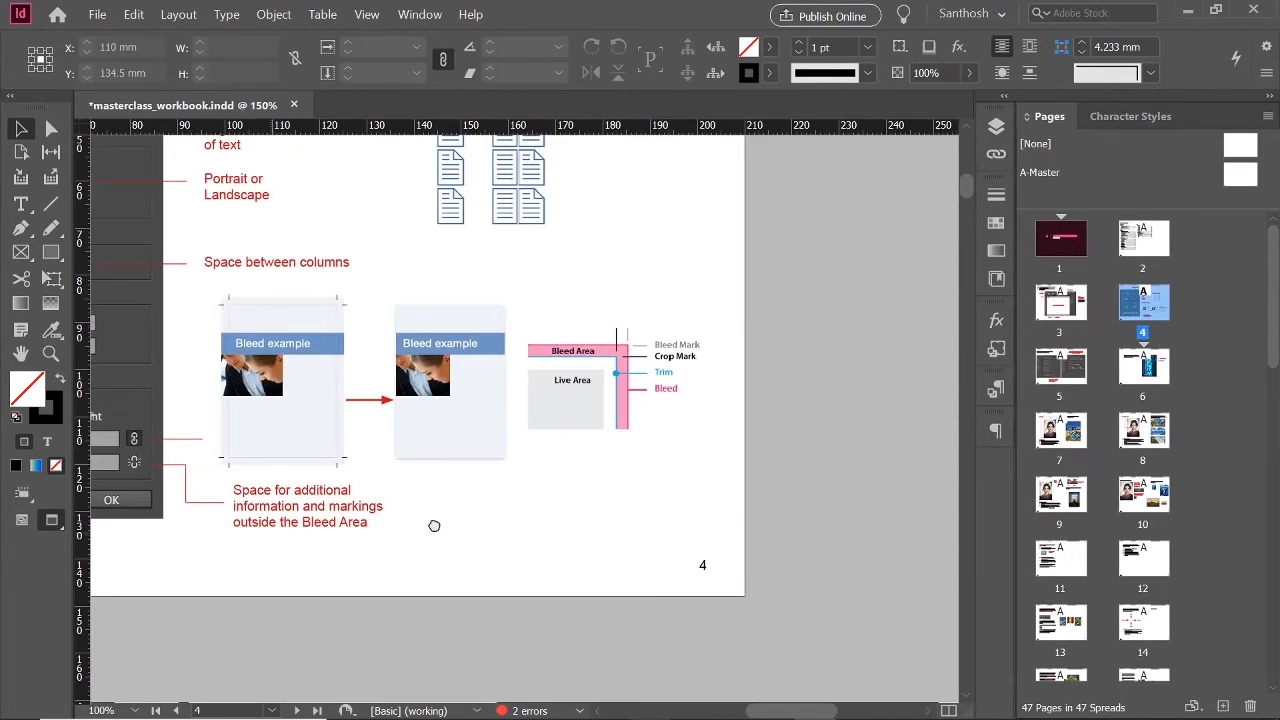
left_click_drag(434, 526, 792, 483)
left_click_drag(361, 484, 400, 503)
scroll(400, 506, "down", 1)
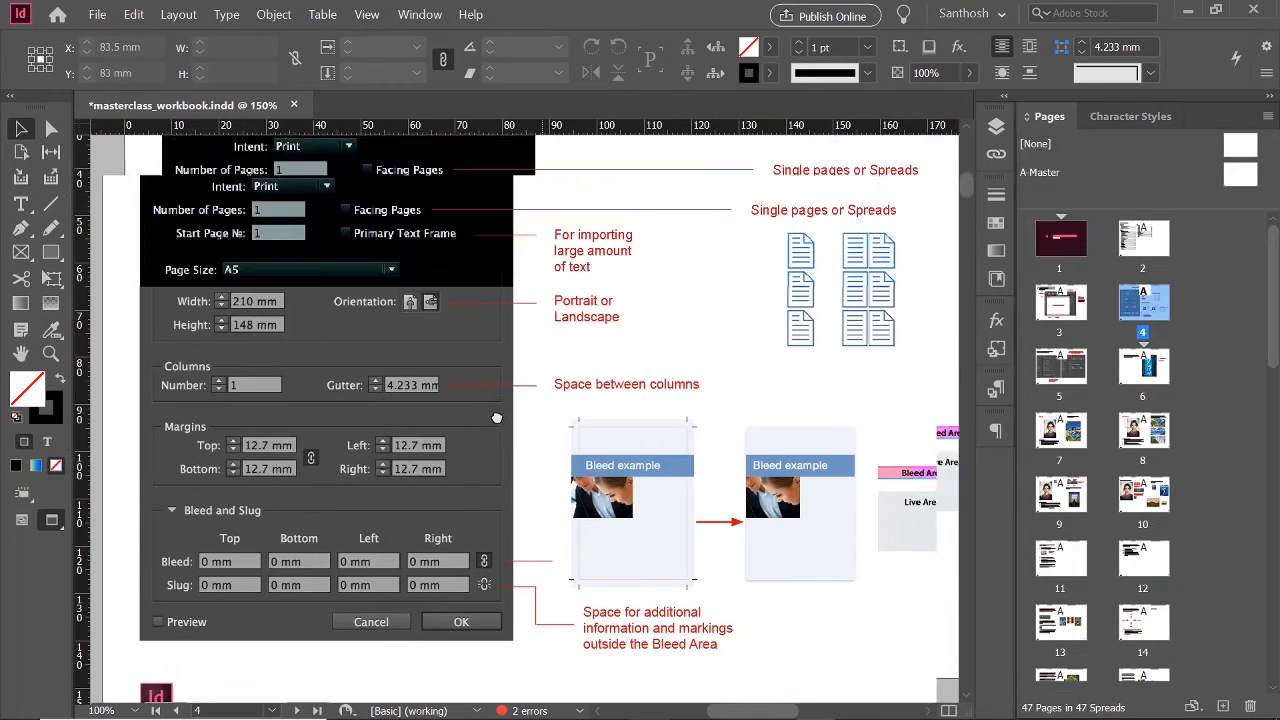
left_click_drag(498, 413, 442, 413)
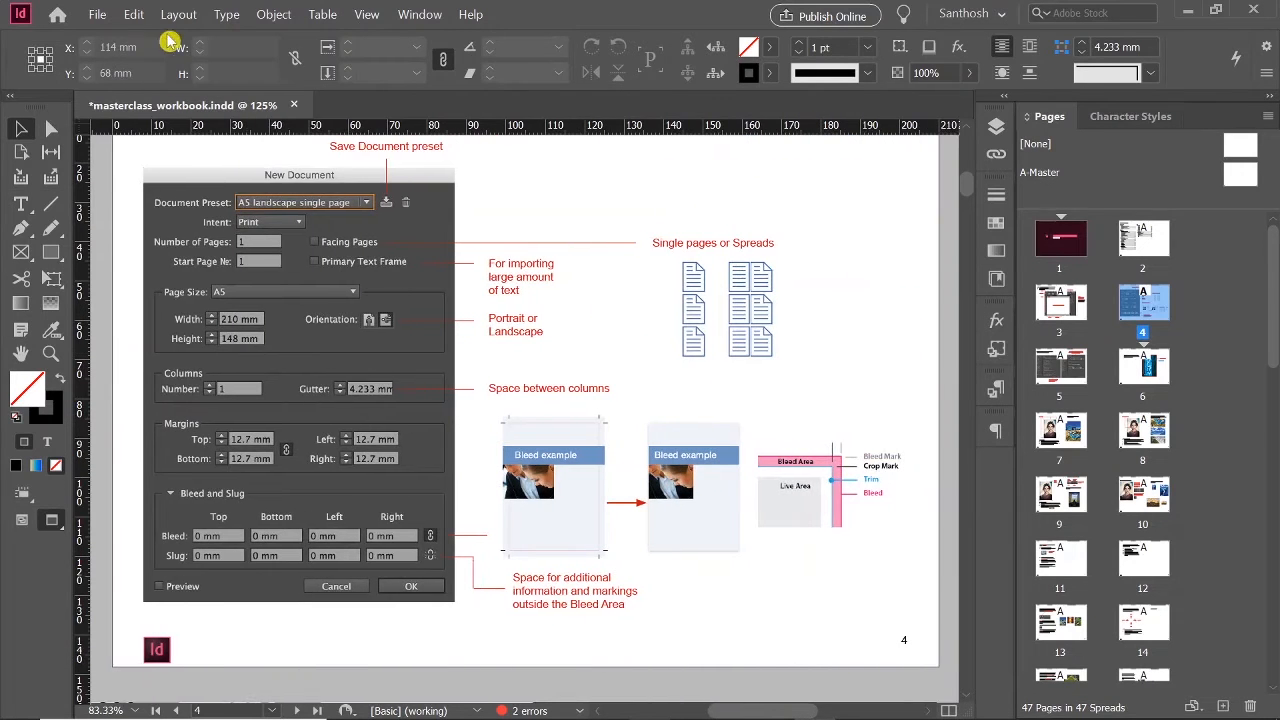
Start a new document and reposition its setup dialog so that all preset details are in view.
left_click(96, 16)
mouse_move(114, 33)
left_click(380, 31)
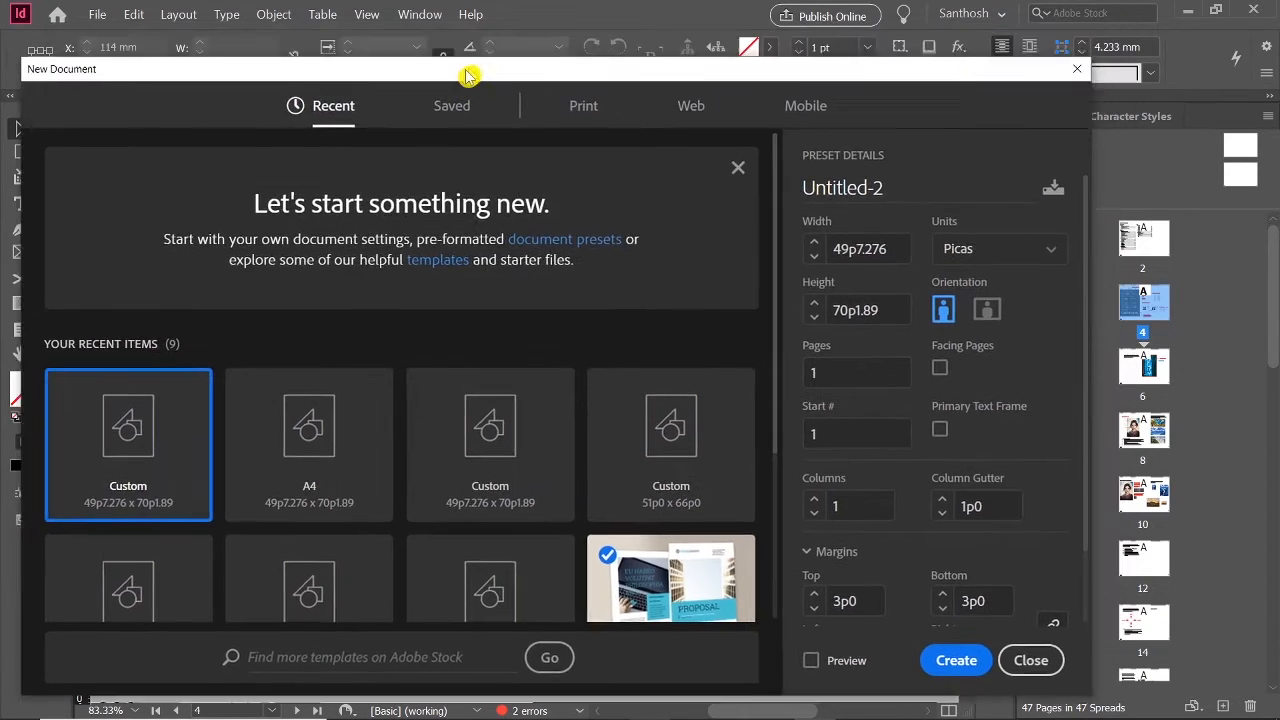
left_click_drag(468, 76, 500, 40)
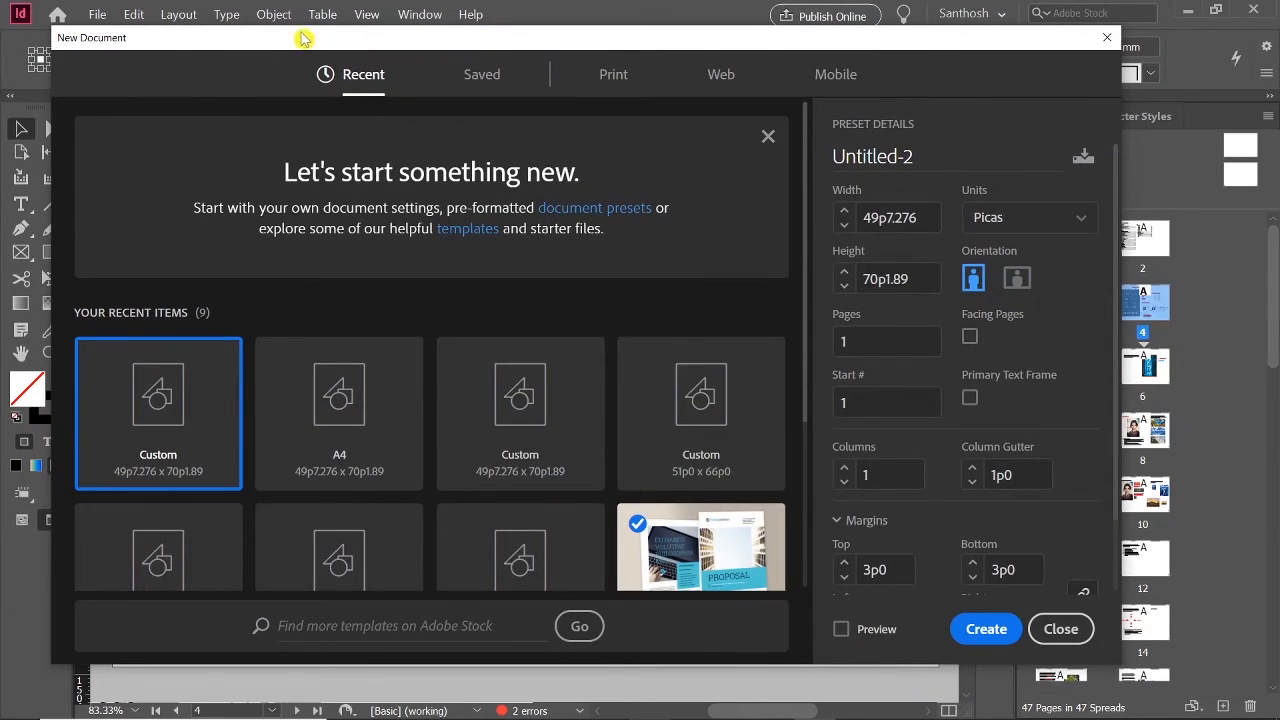
left_click_drag(294, 38, 778, 87)
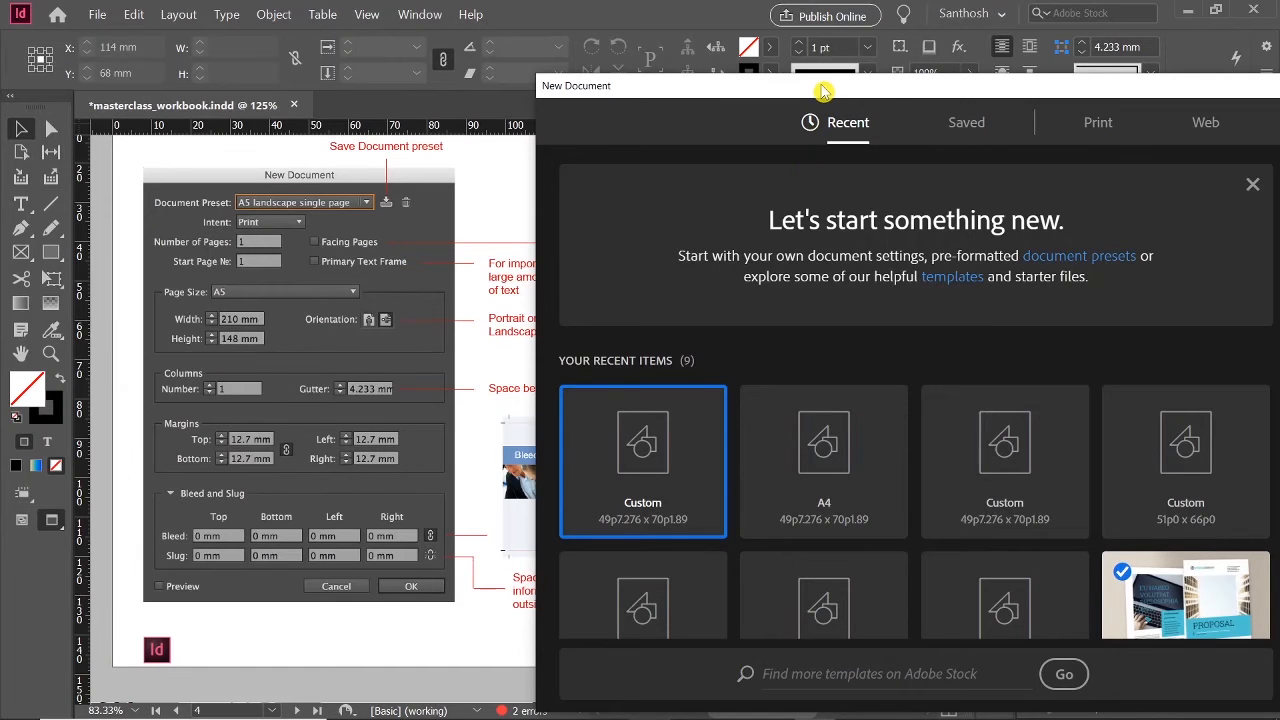
left_click_drag(822, 91, 327, 33)
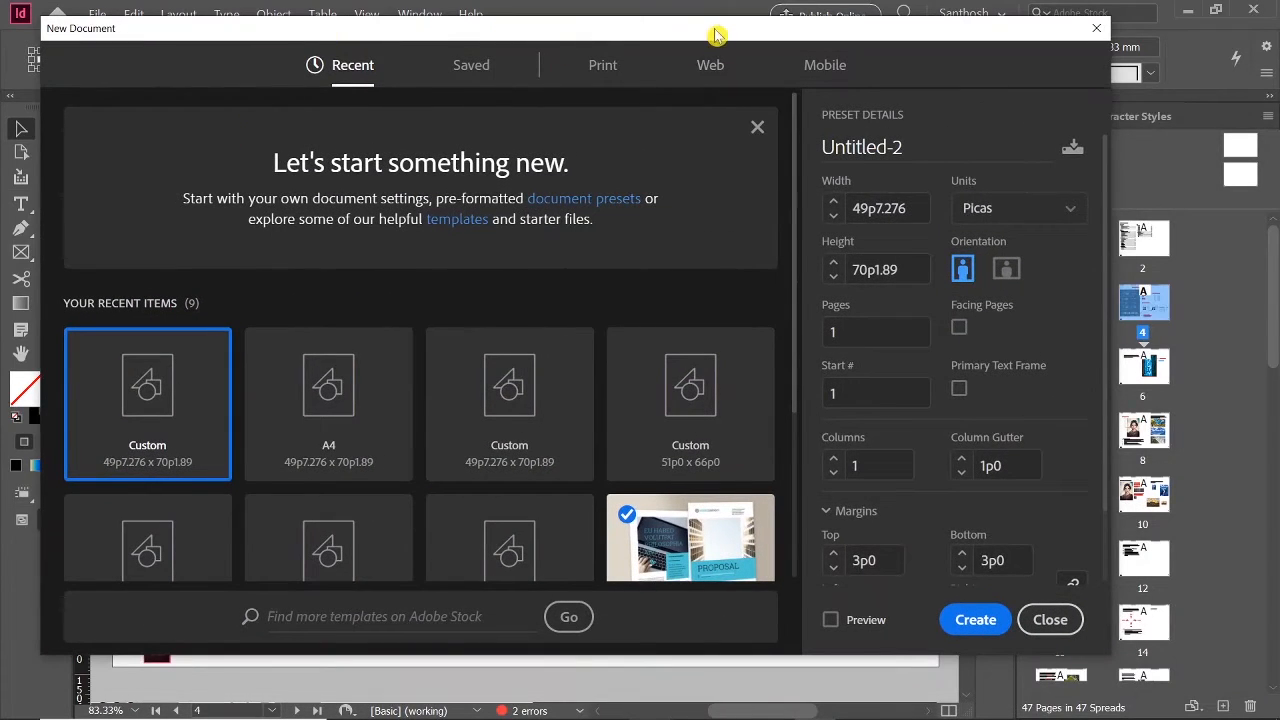
left_click_drag(716, 35, 724, 37)
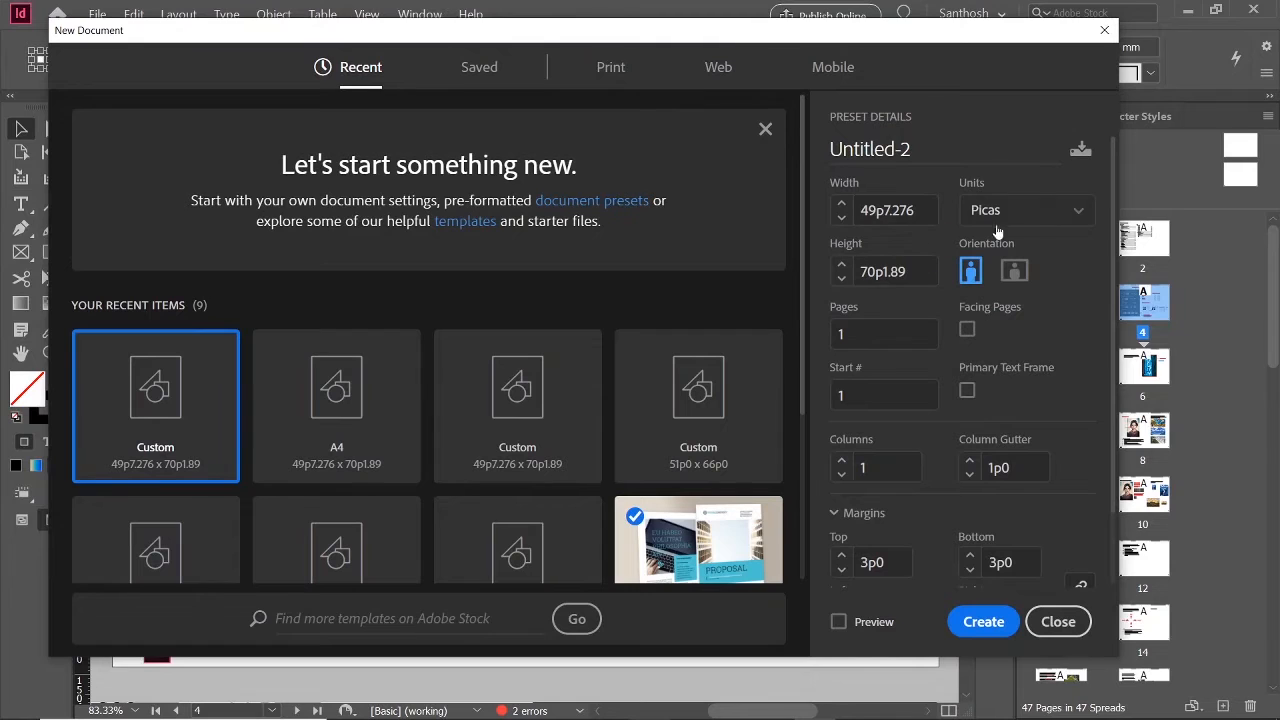
Set the new document's units to inches and leave Facing Pages off.
left_click(1027, 216)
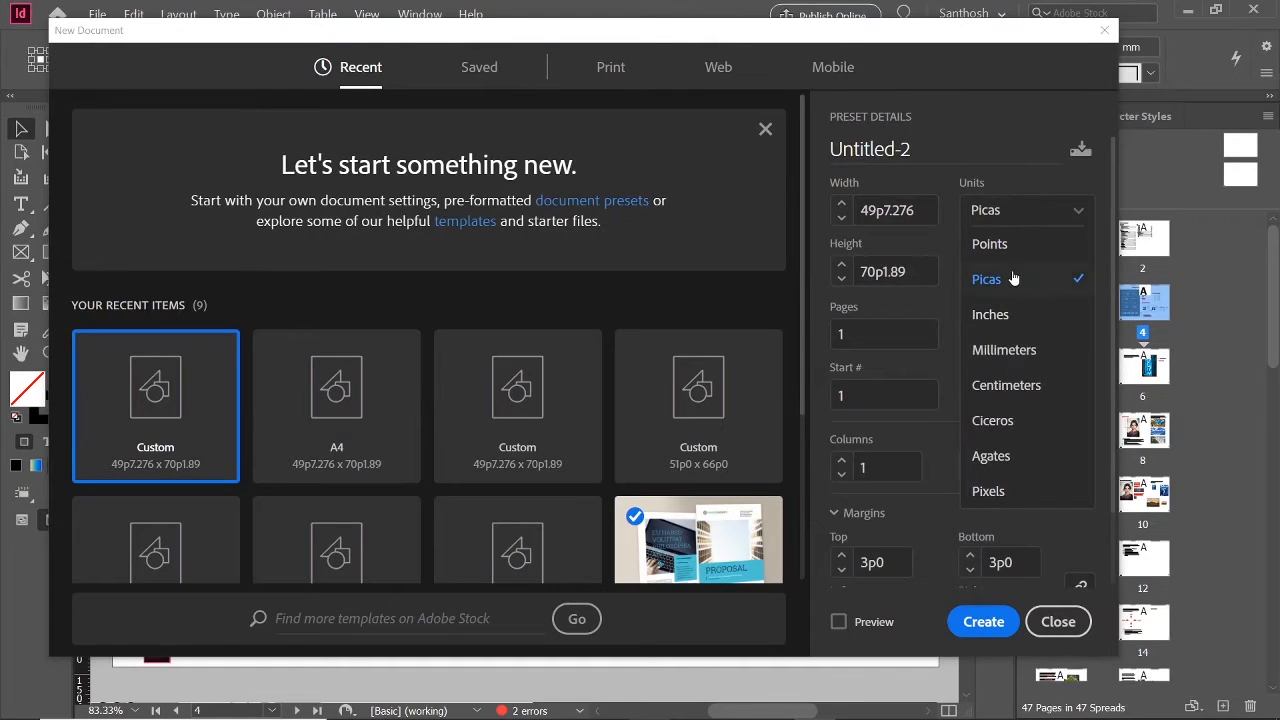
left_click(1020, 318)
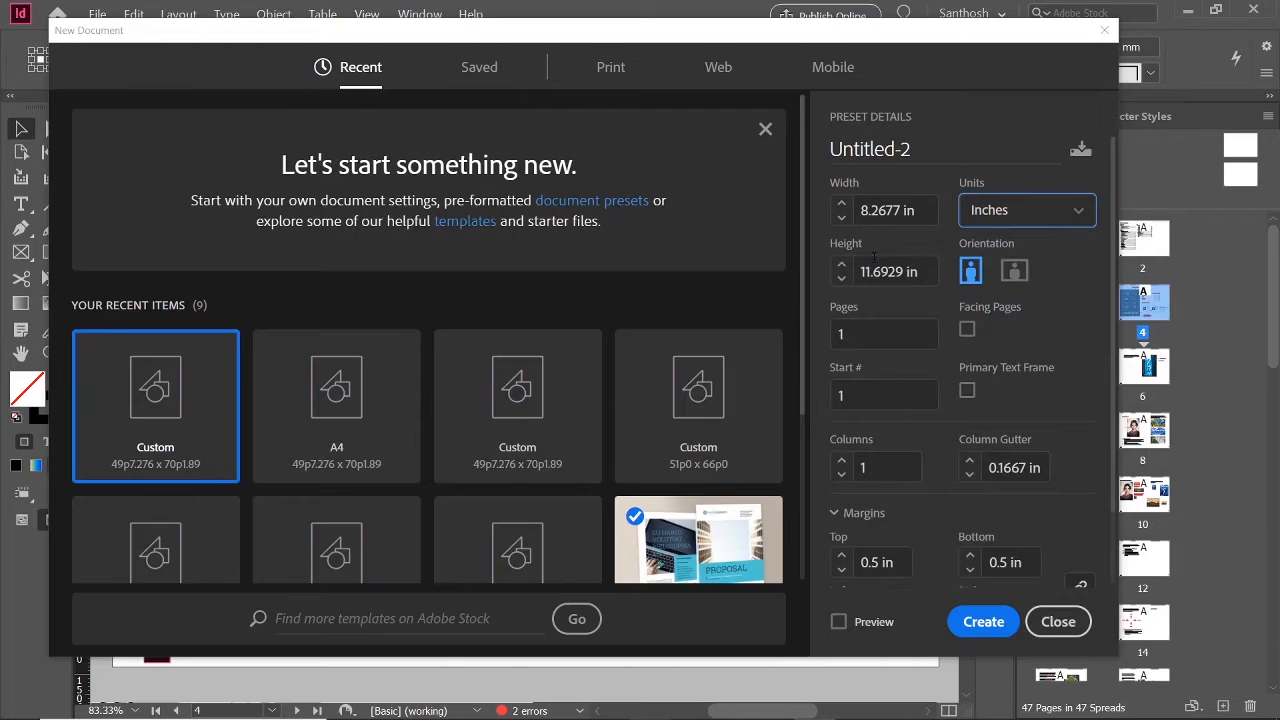
left_click(966, 331)
left_click(966, 331)
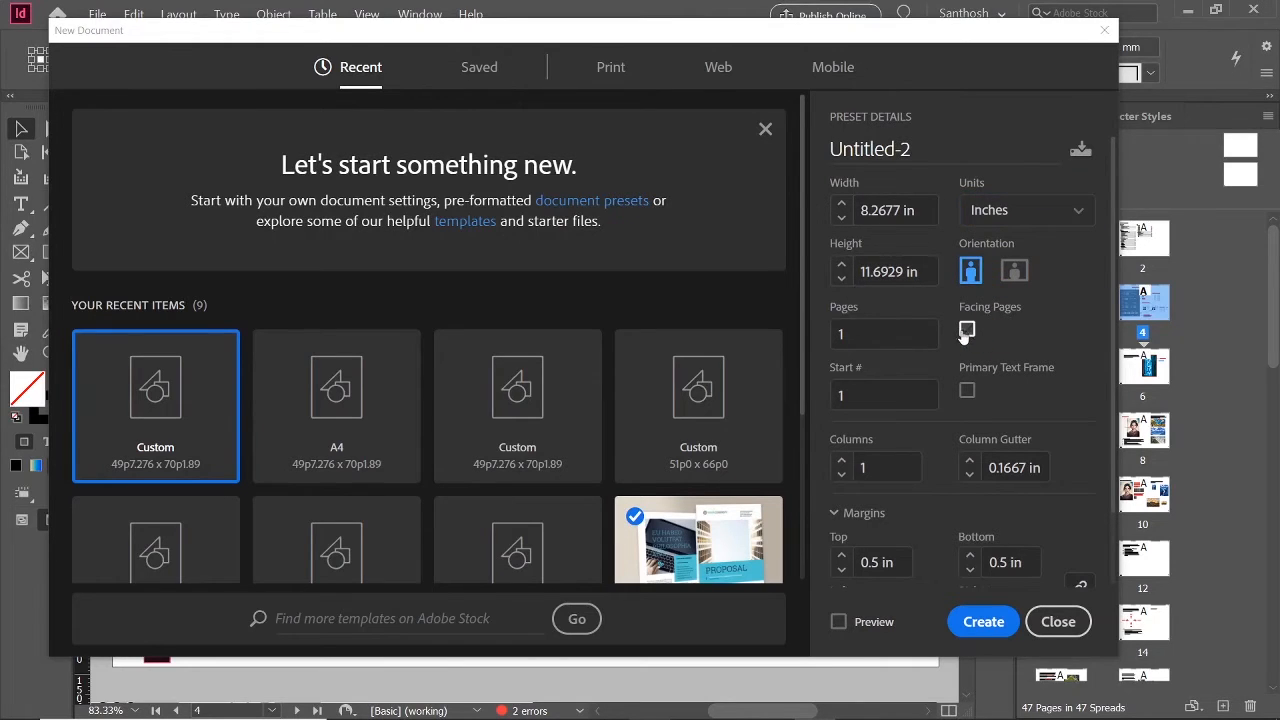
Set all four linked margins to 1.375 in and expand the bleed and slug settings.
scroll(960, 337, "down", 2)
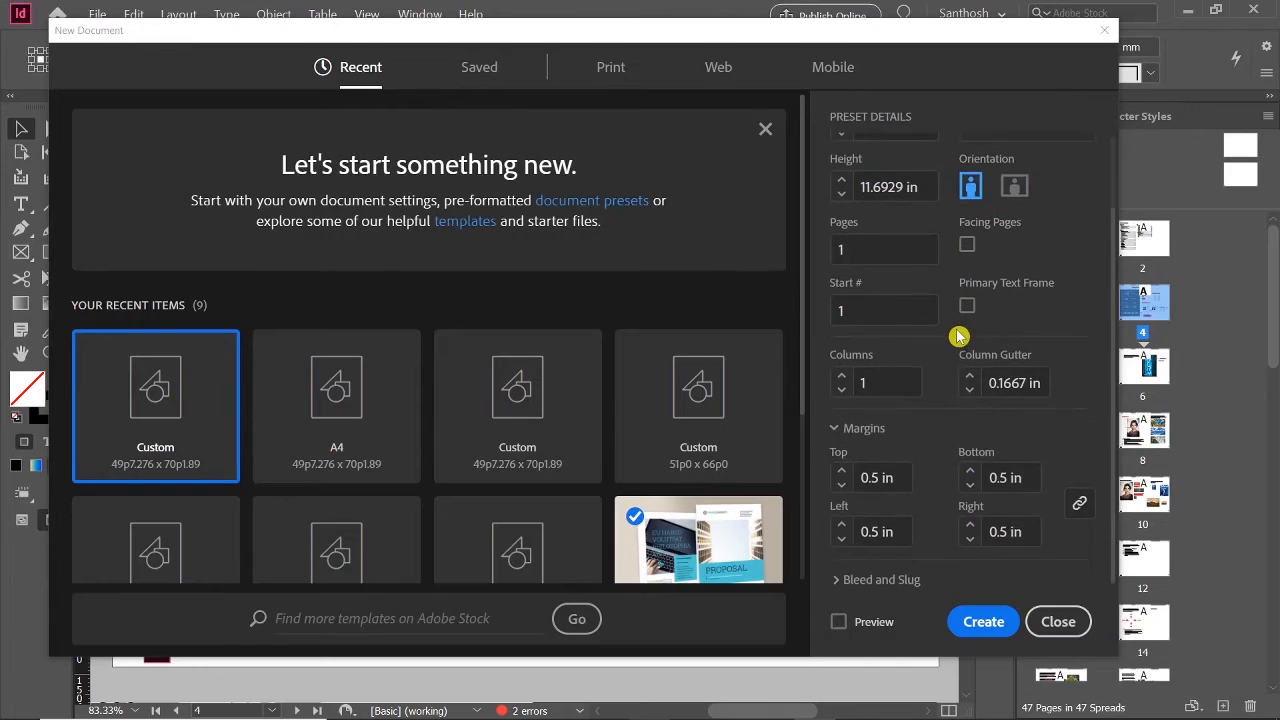
left_click(1080, 504)
left_click(841, 471)
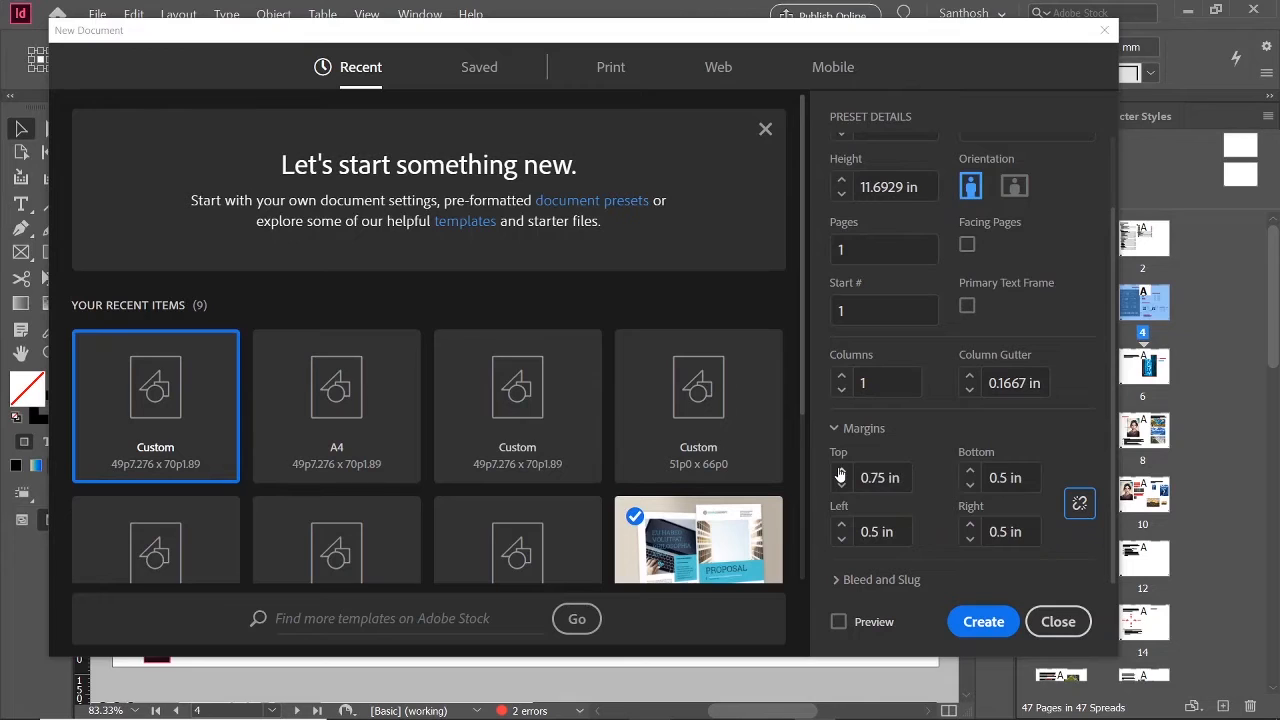
left_click(841, 471)
left_click(841, 471)
left_click(841, 471)
left_click(1087, 510)
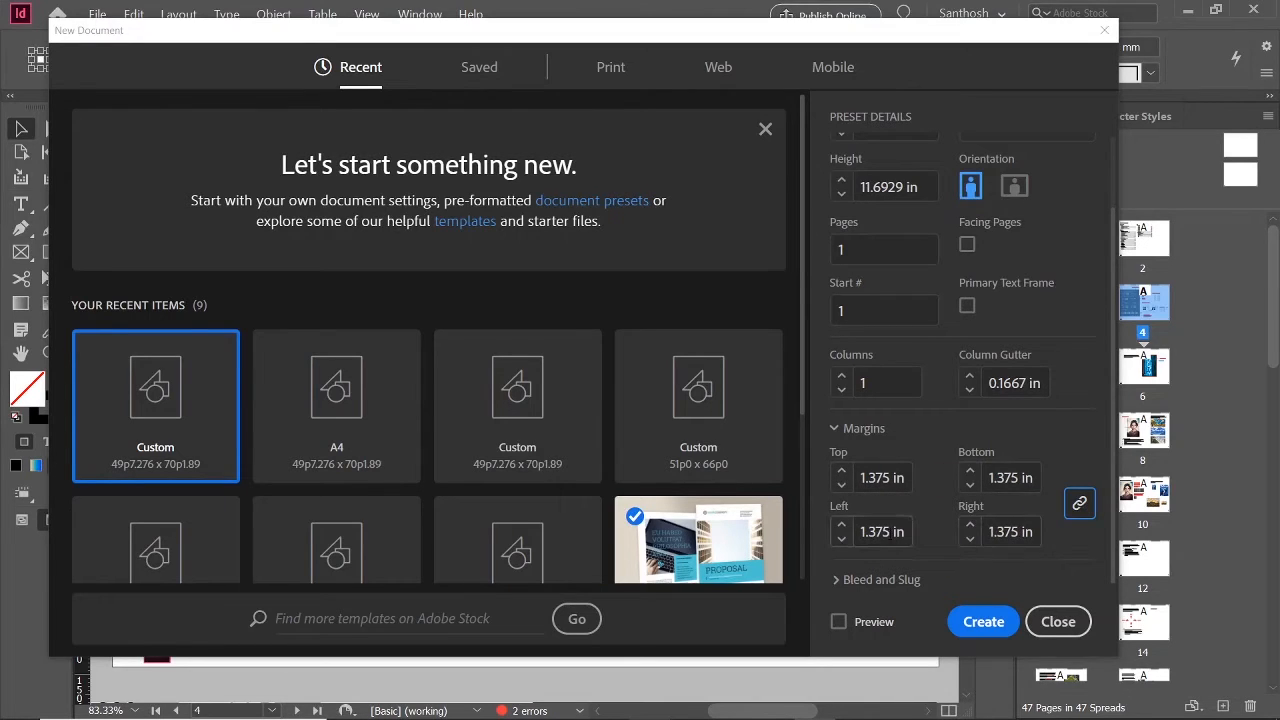
left_click(855, 581)
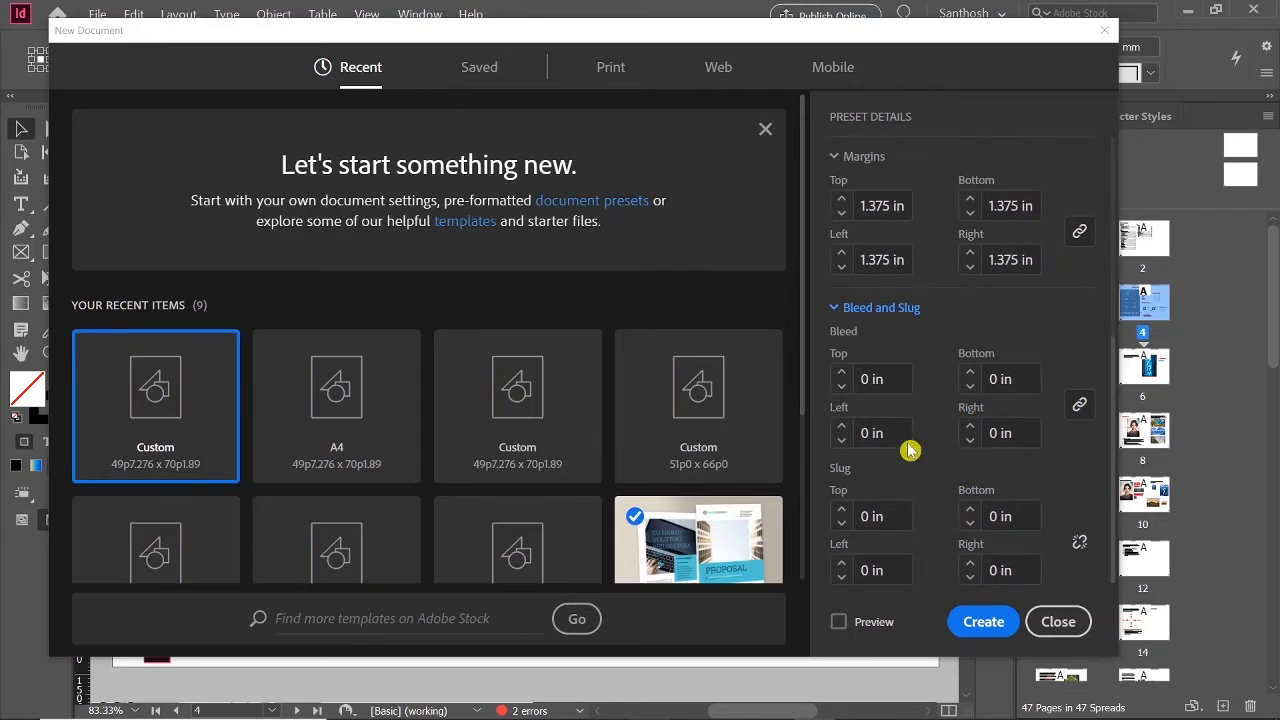
Raise the linked bleed on all four sides to 1.875 in.
left_click(841, 371)
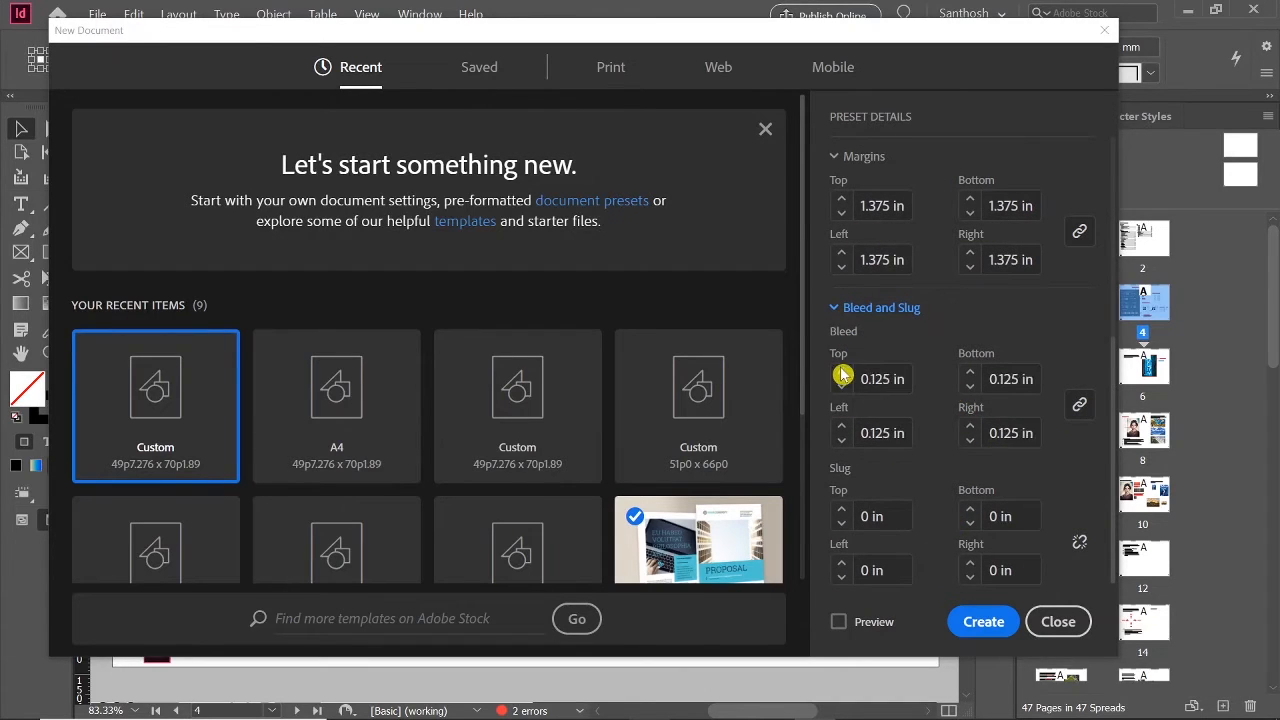
left_click(841, 371)
left_click(841, 371)
left_click(841, 371)
left_click(841, 371)
left_click(841, 371)
left_click(841, 371)
left_click(841, 371)
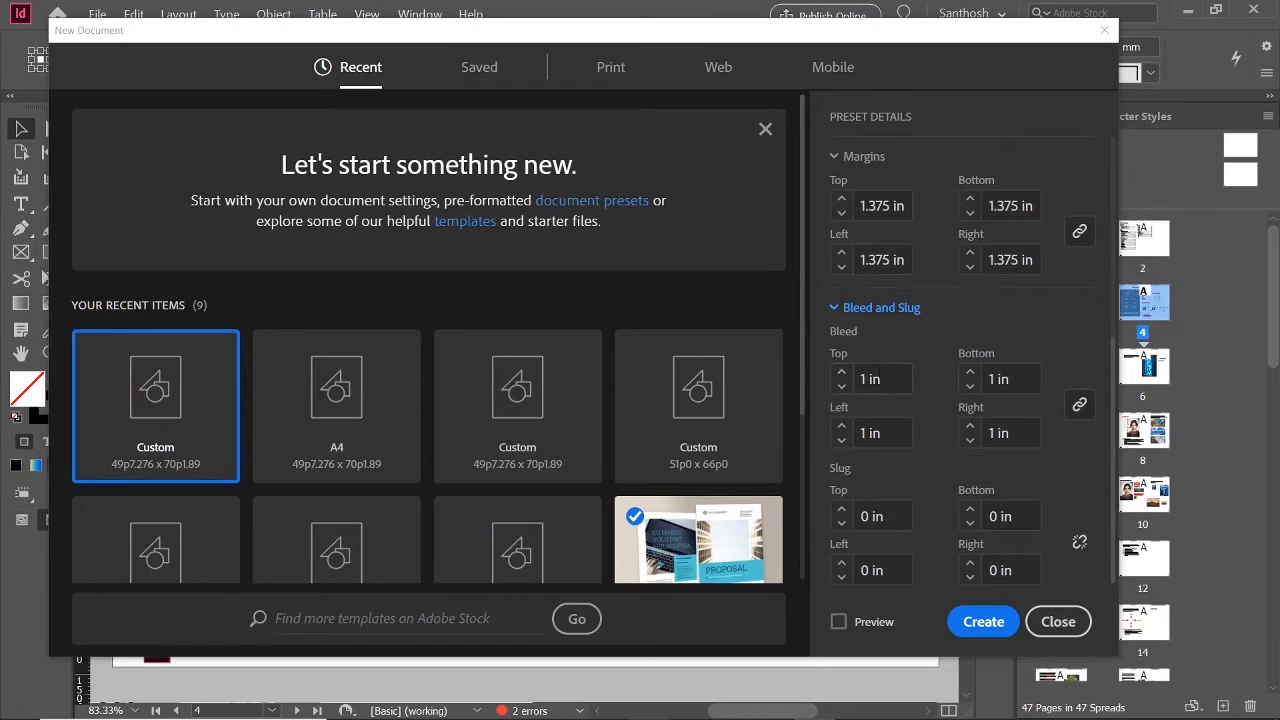
left_click(841, 371)
left_click(841, 371)
left_click(841, 371)
left_click(841, 371)
left_click(841, 371)
left_click(841, 371)
left_click(841, 371)
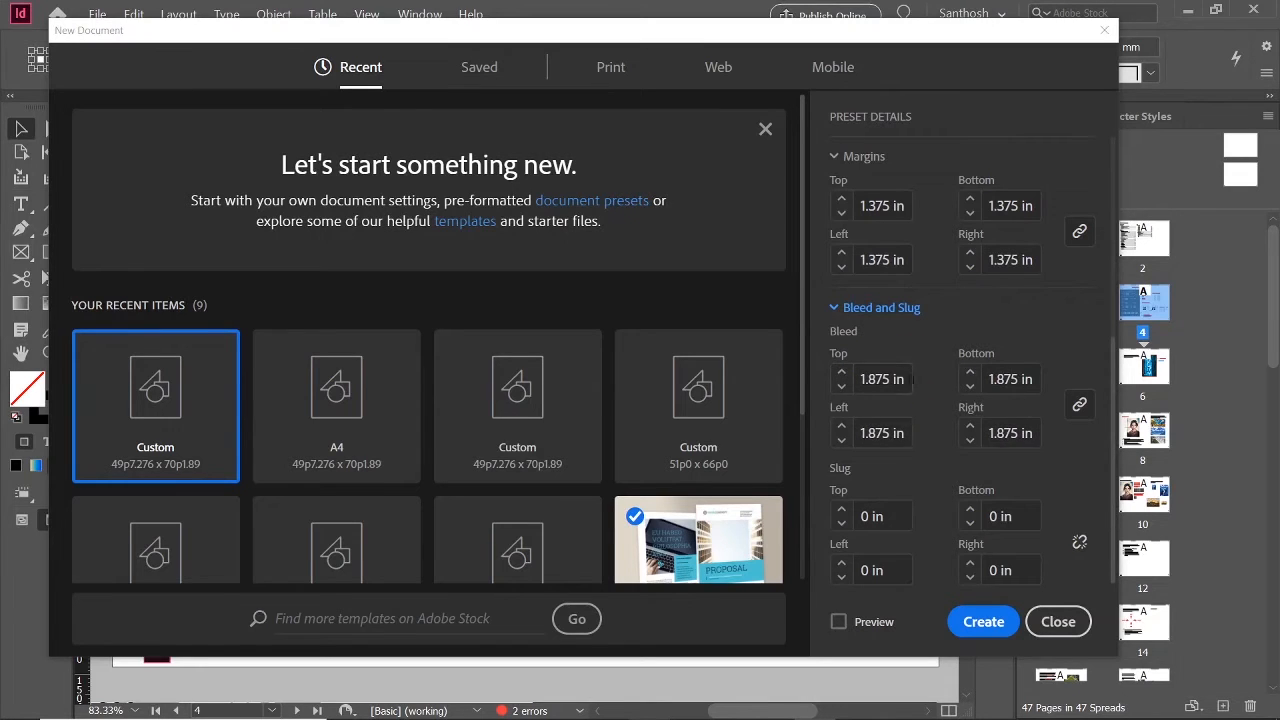
Set the bleed to 3 in on all sides and create the document.
left_click(829, 380)
type("3")
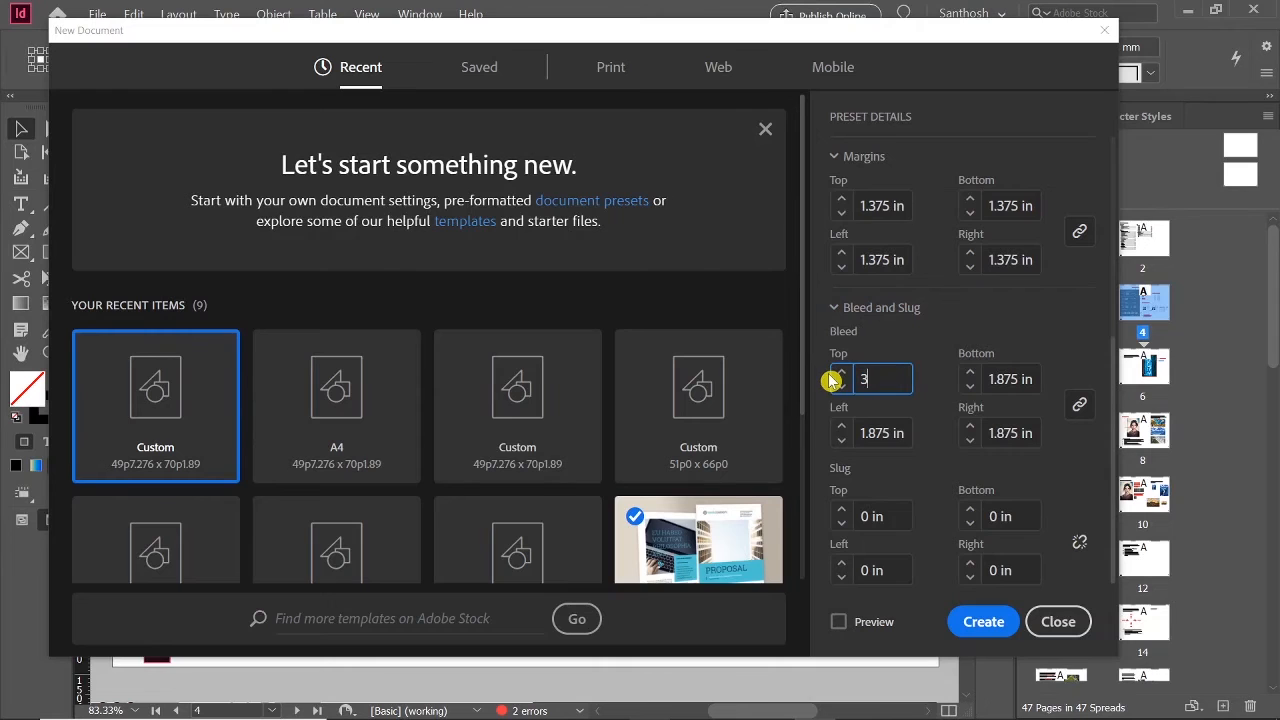
key("Return")
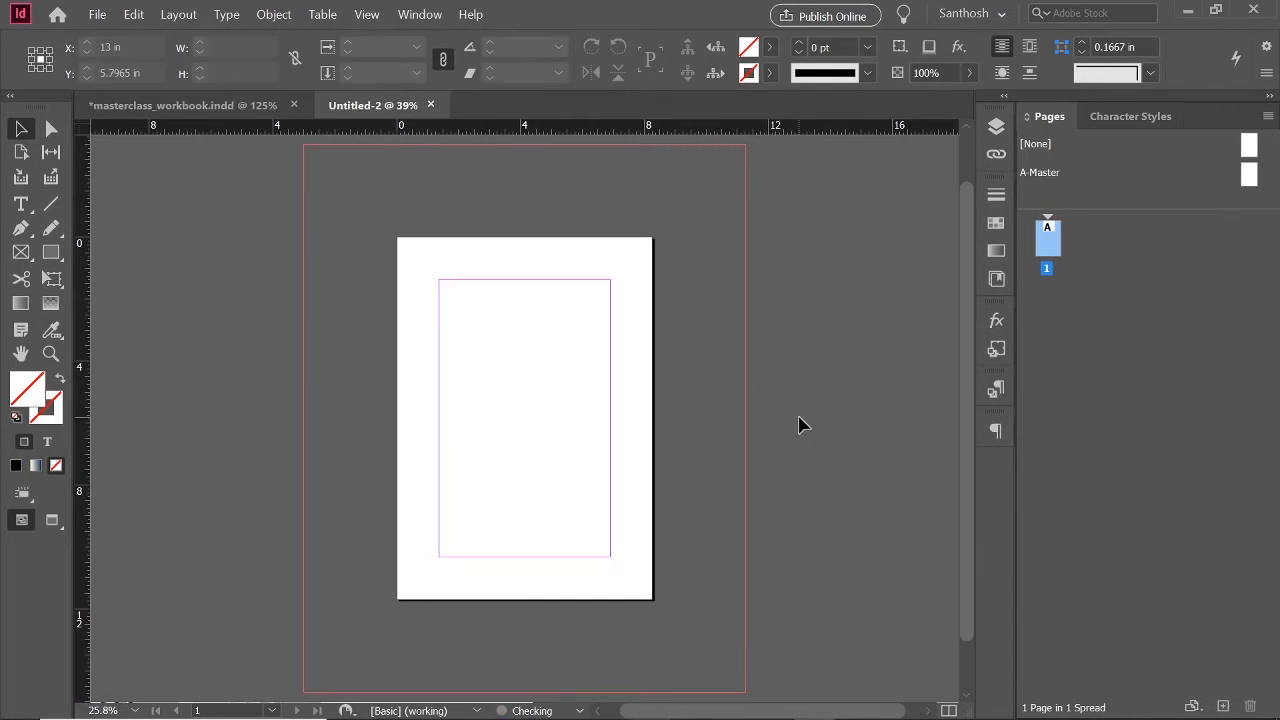
Add three more pages after the first page of the new document.
scroll(511, 302, "up", 1)
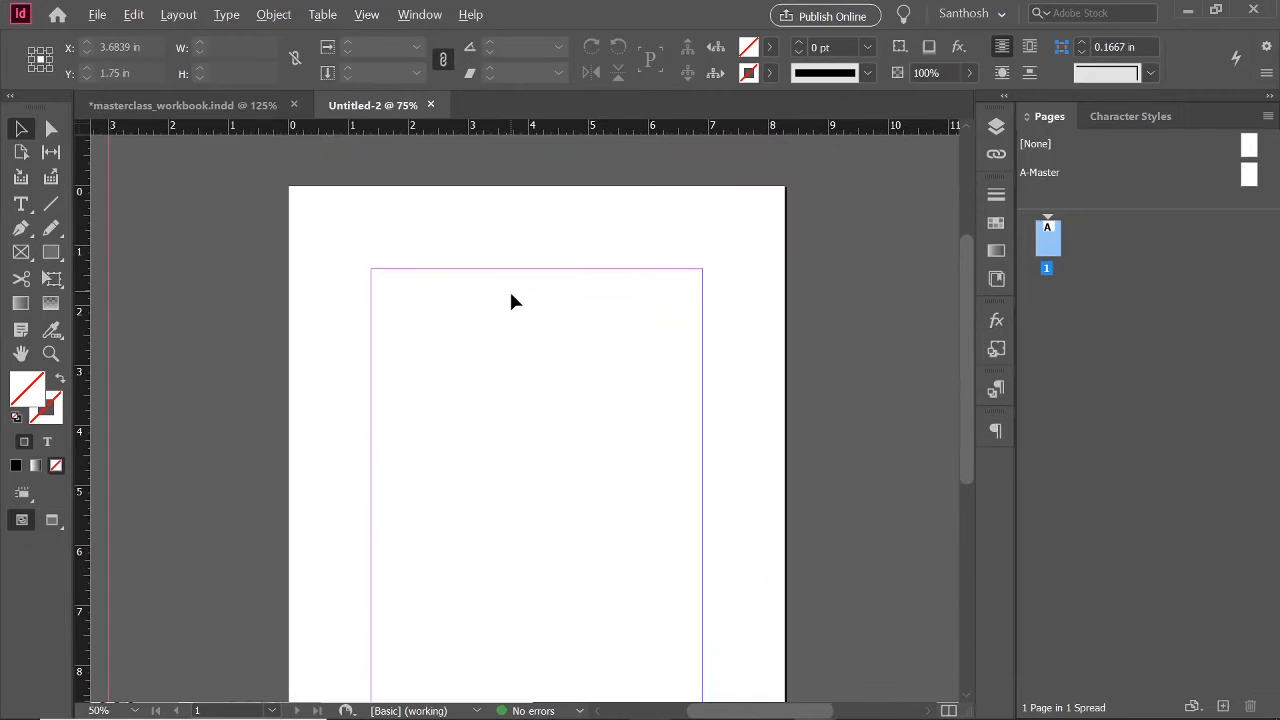
left_click_drag(462, 365, 466, 315)
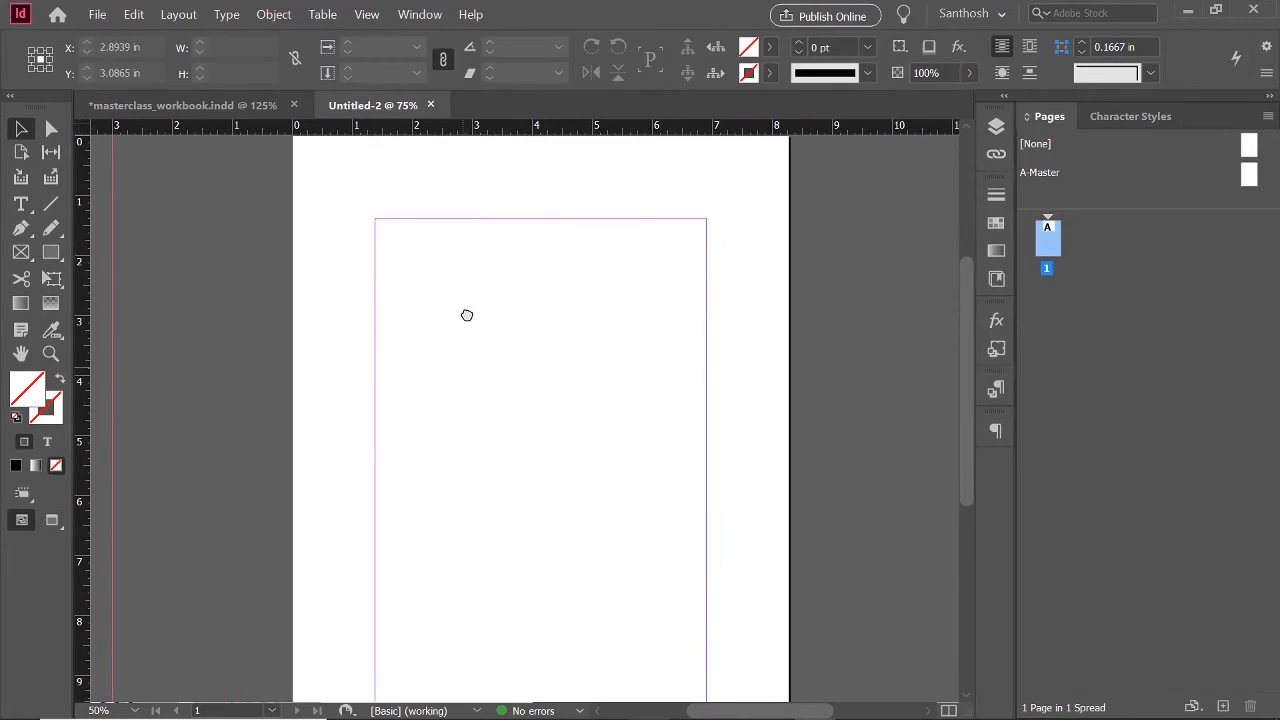
key("ctrl+minus")
key("ctrl+minus")
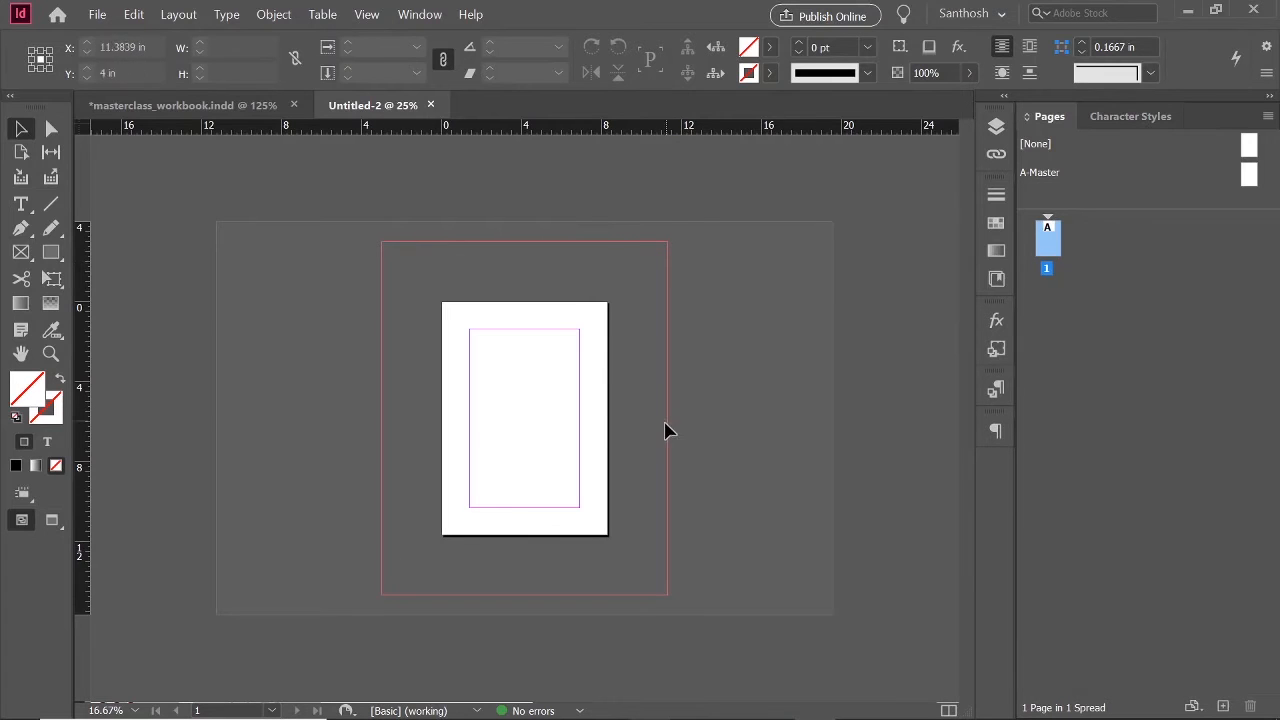
key("ctrl+equal")
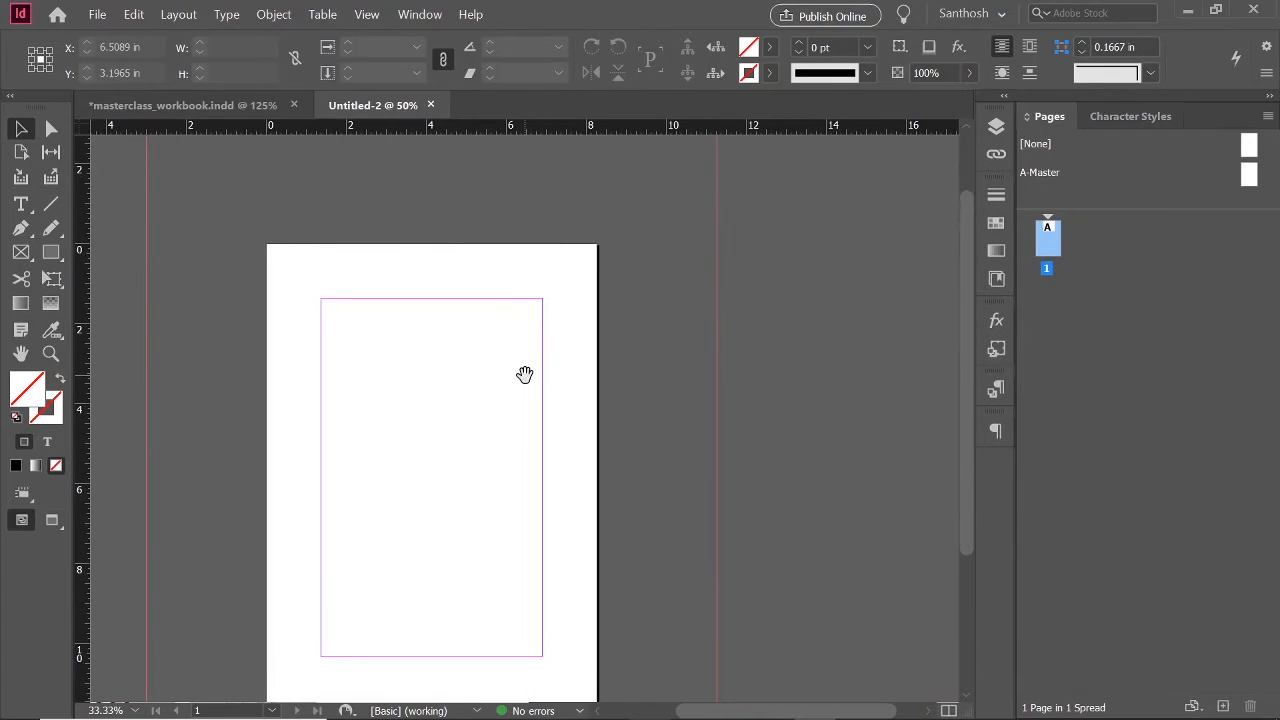
key("ctrl+minus")
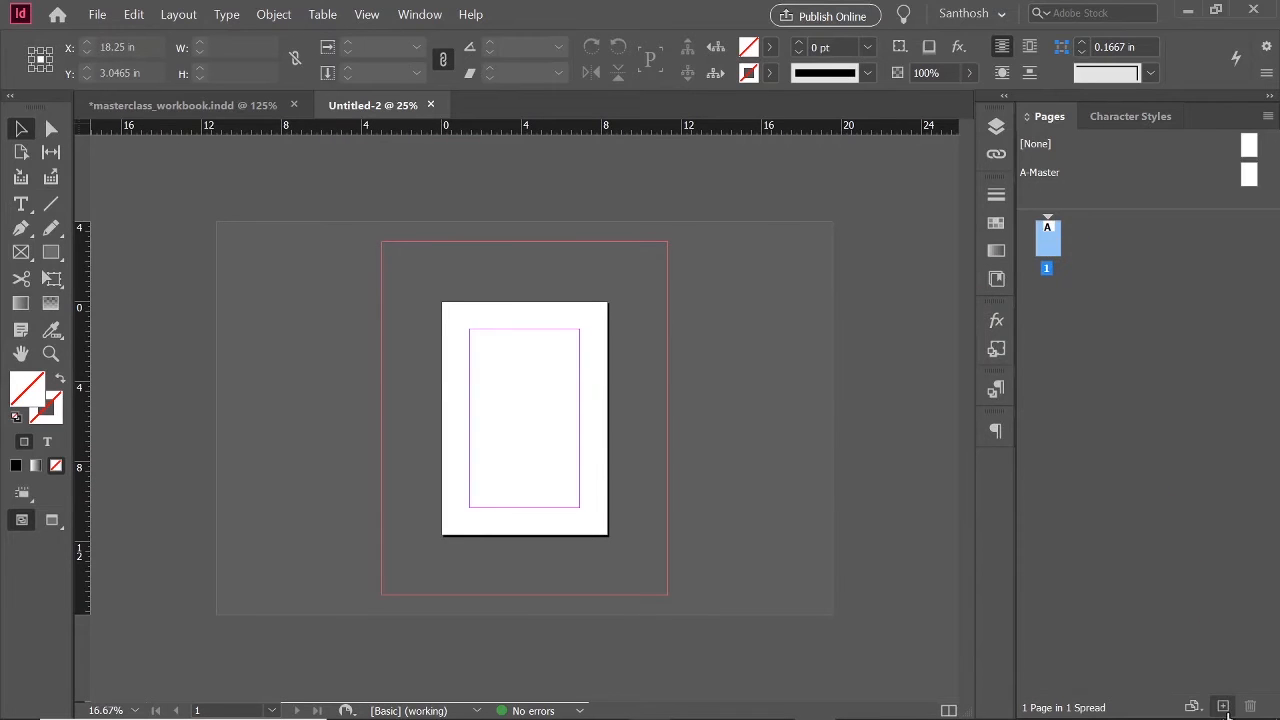
left_click(1223, 706)
left_click(1223, 706)
left_click(1223, 706)
key("ctrl+minus")
key("ctrl+minus")
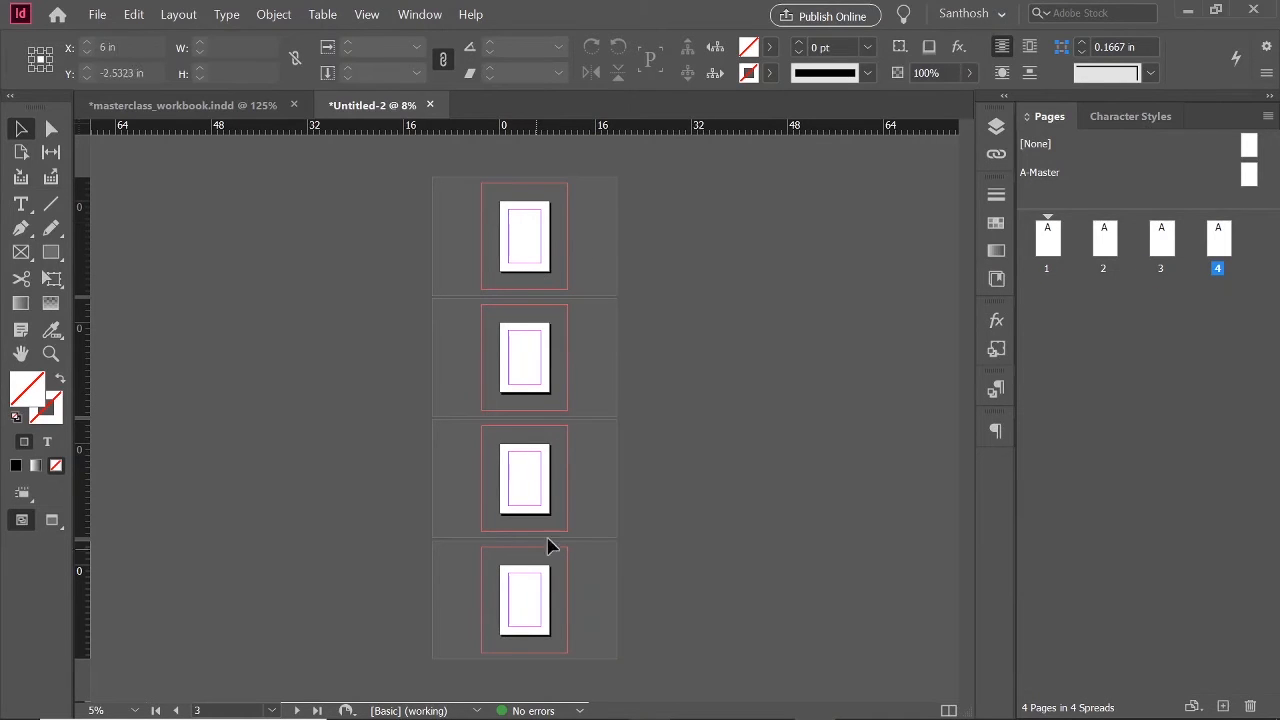
Go to page 1 and examine its margin and bleed guides up close.
double_click(1047, 246)
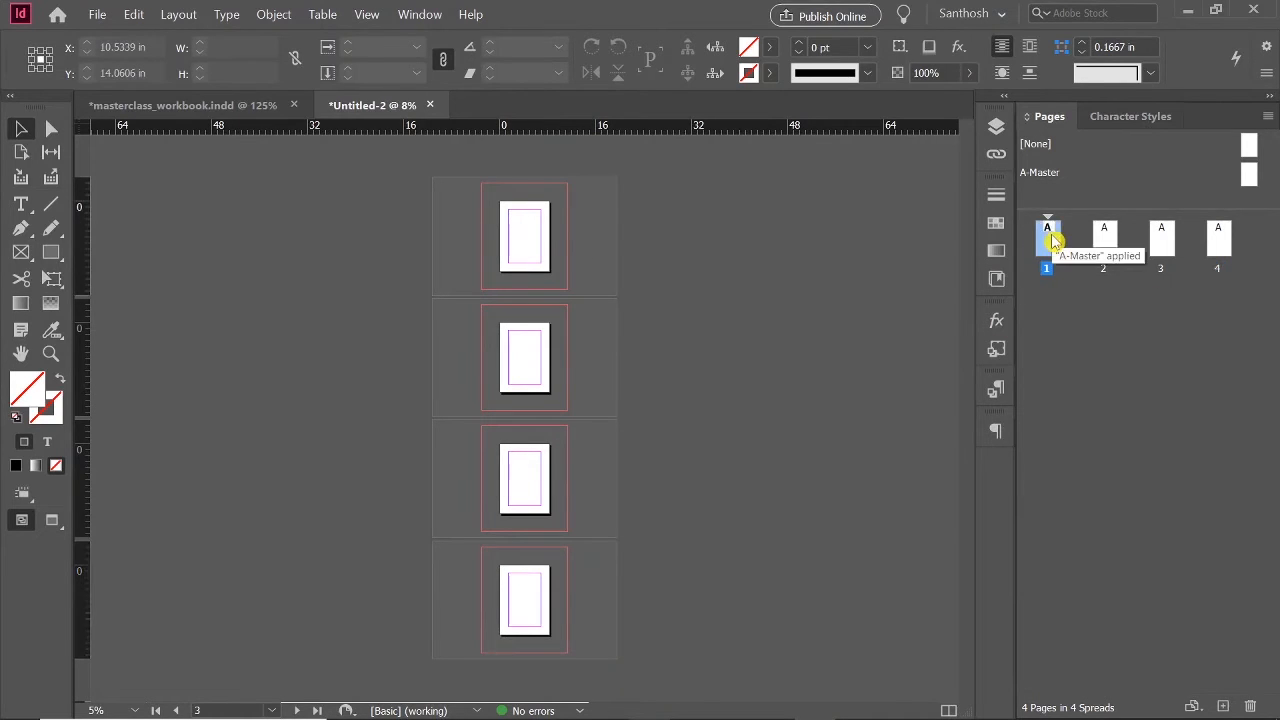
scroll(493, 370, "up", 3)
scroll(652, 188, "up", 2)
left_click_drag(709, 269, 659, 604)
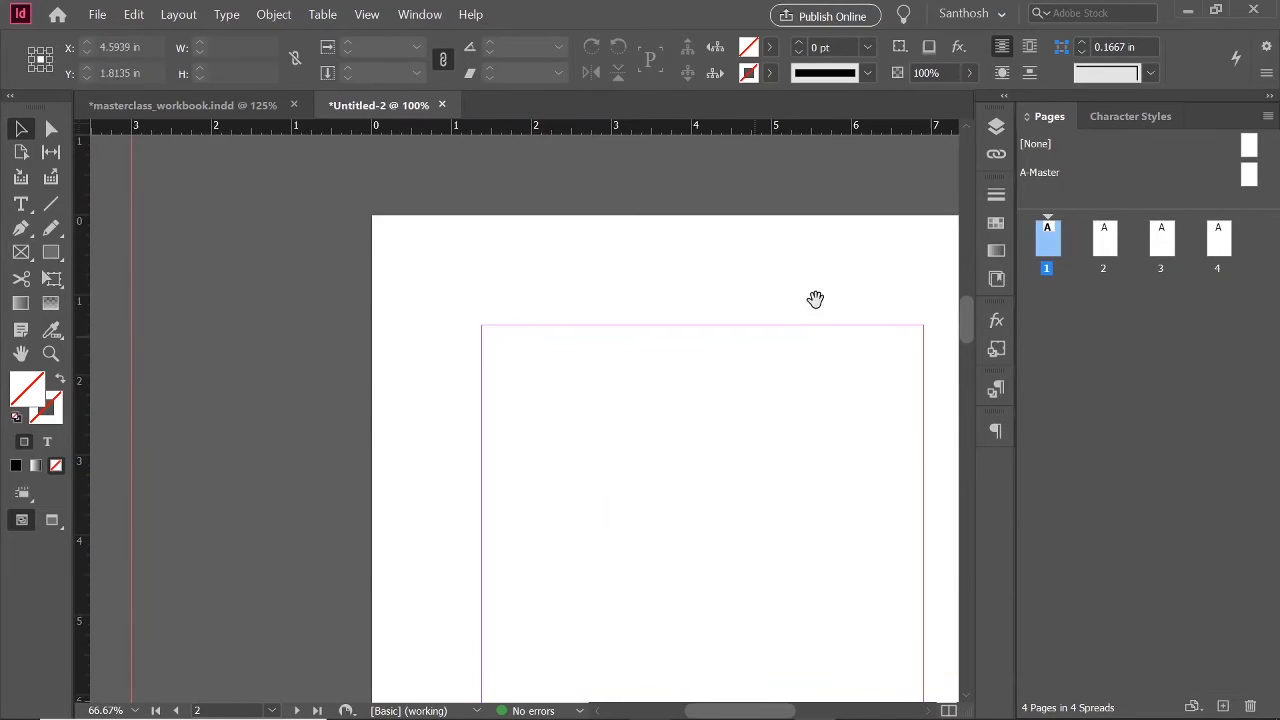
left_click_drag(814, 300, 596, 508)
scroll(624, 465, "down", 2)
scroll(624, 470, "down", 2)
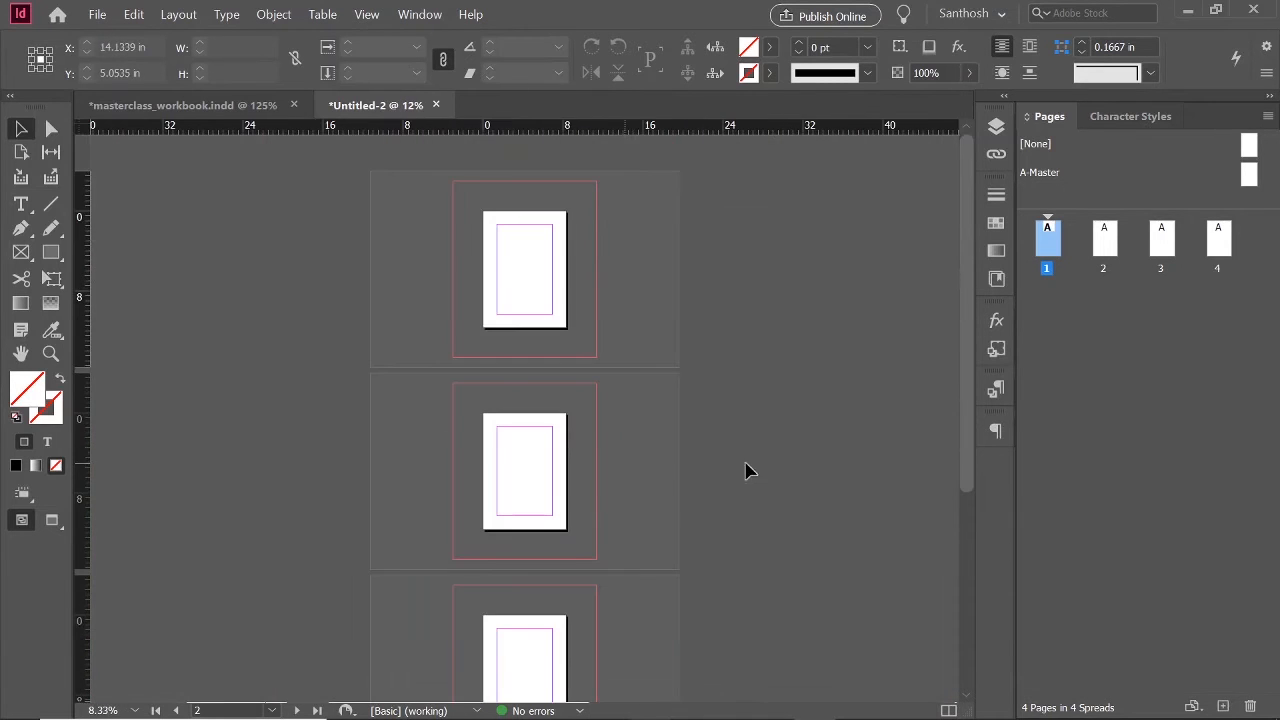
double_click(1047, 246)
left_click_drag(551, 290, 546, 363)
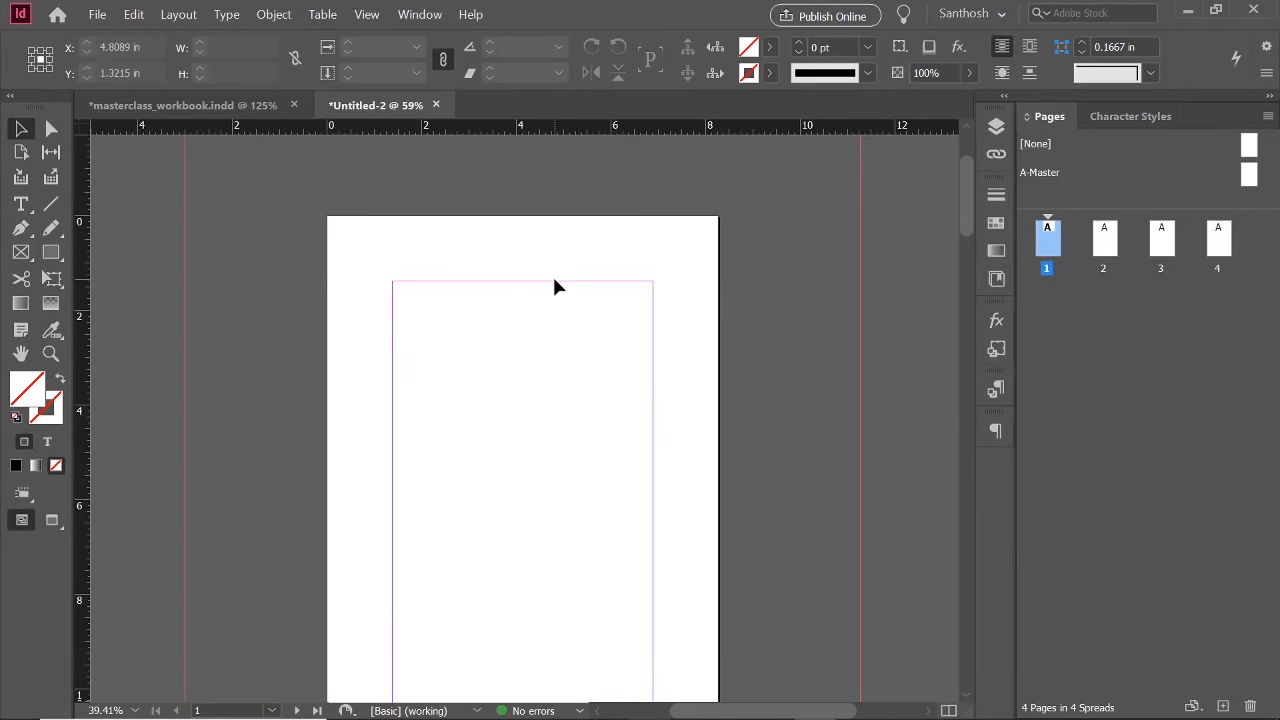
Turn on the preview in Document Setup and reduce the linked margins to 0.75 in on all four sides.
left_click(134, 16)
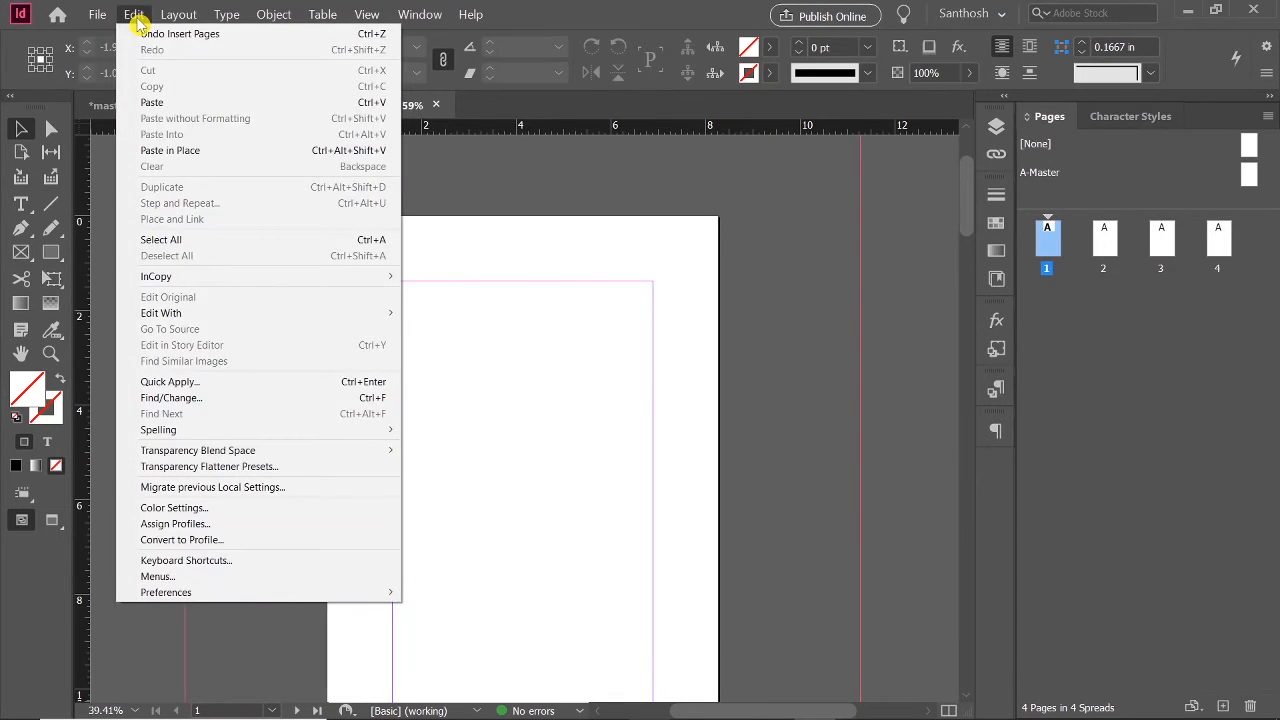
mouse_move(167, 27)
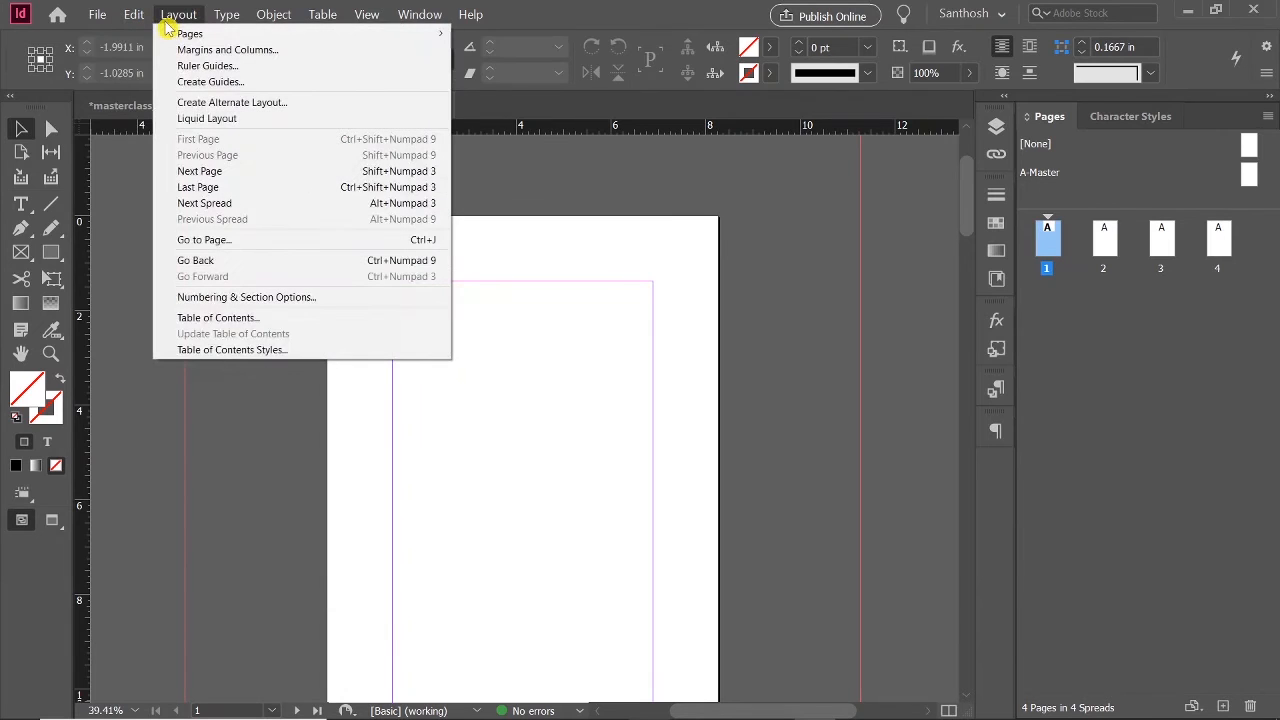
mouse_move(95, 28)
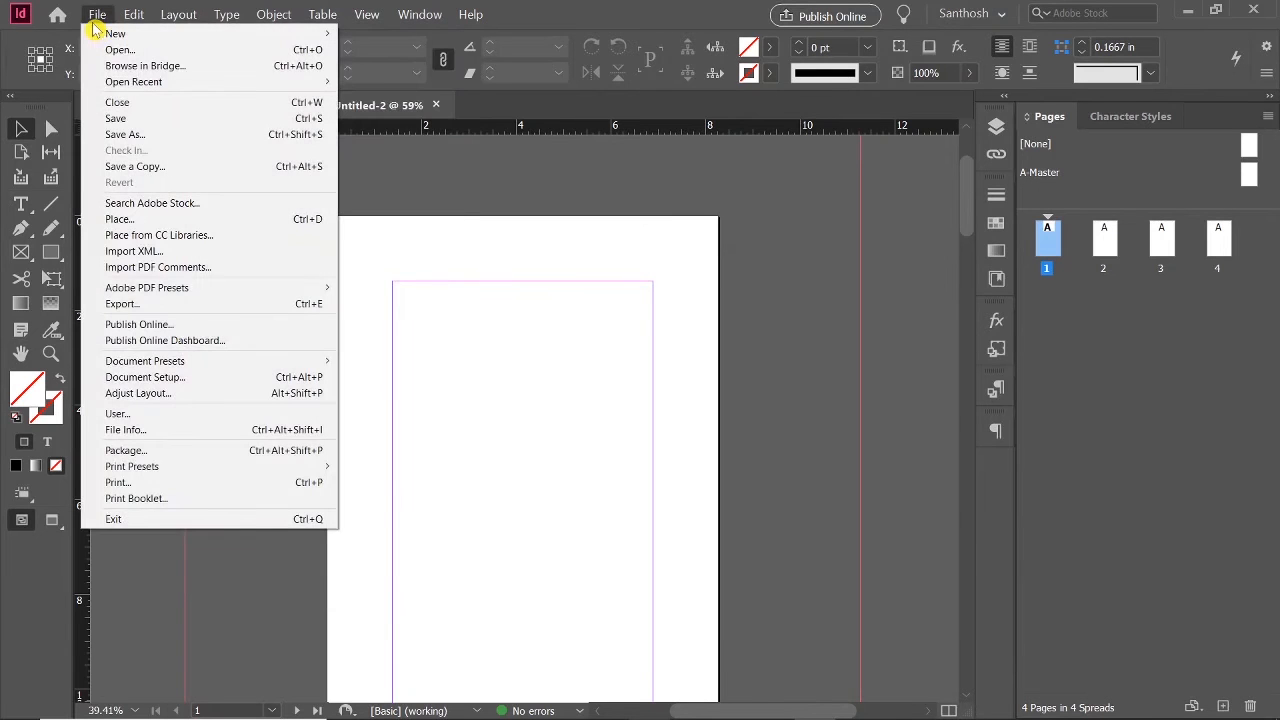
left_click(163, 377)
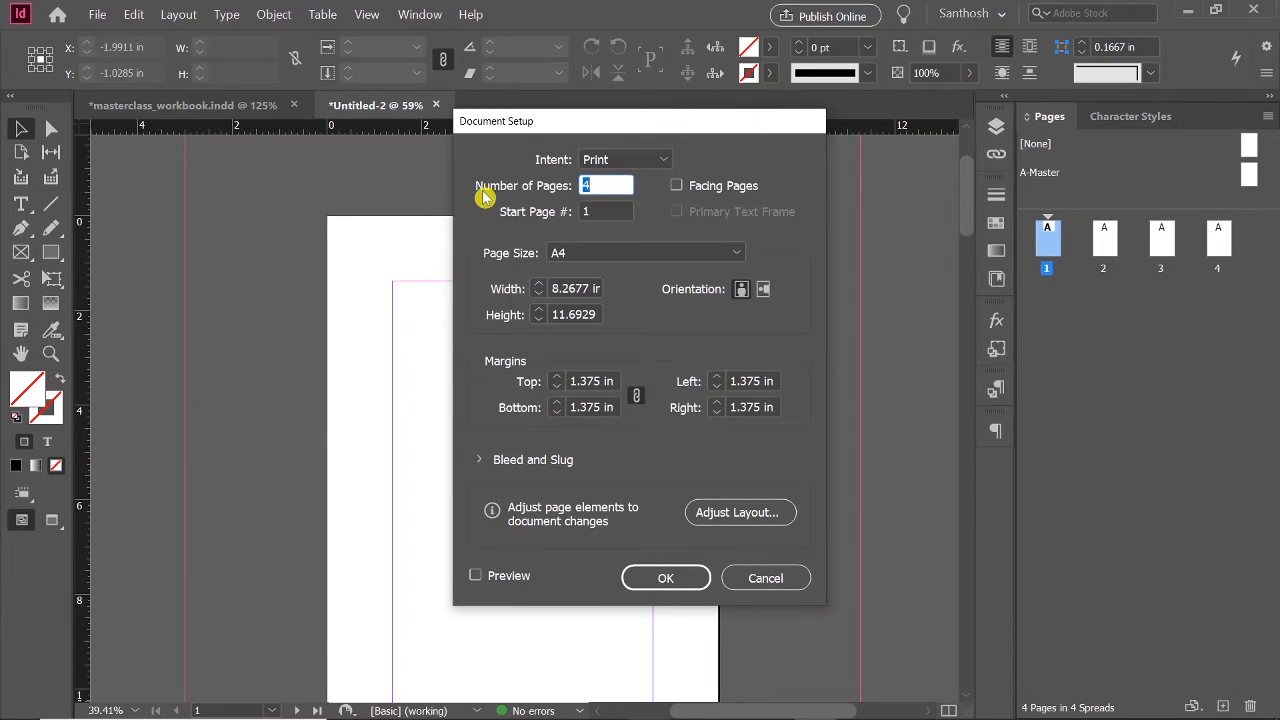
left_click(475, 576)
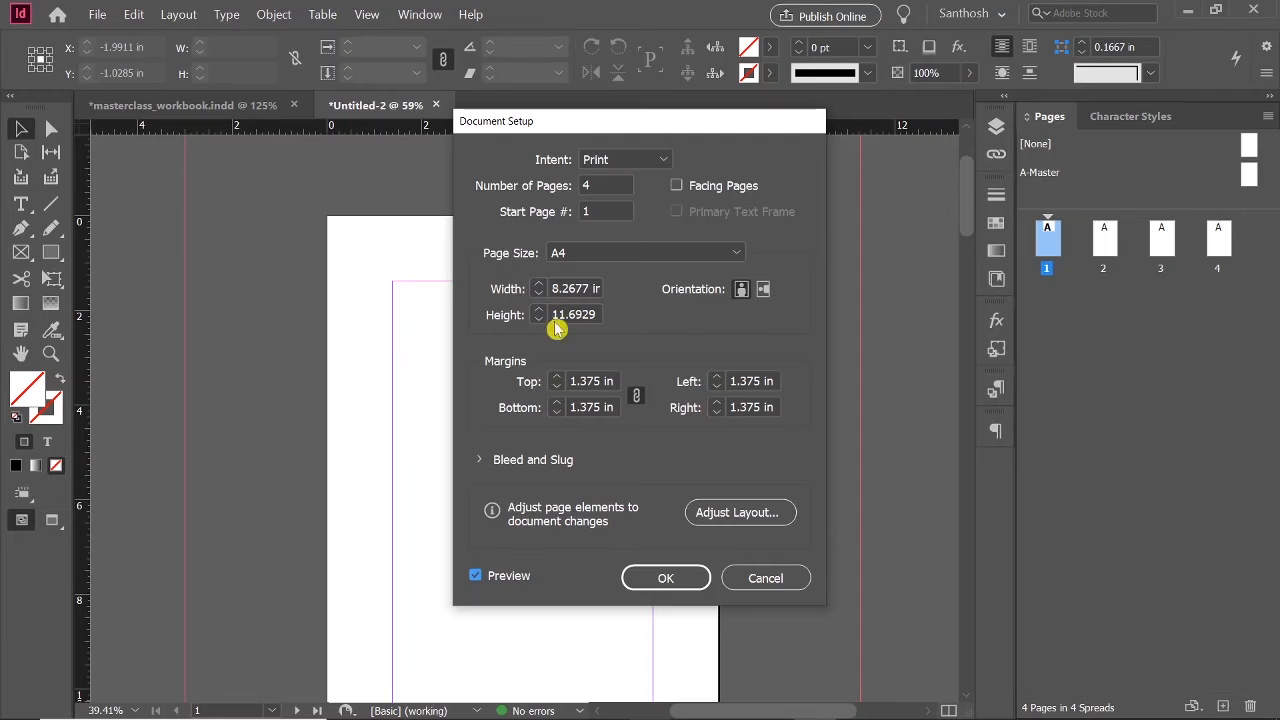
left_click(558, 390)
left_click(558, 390)
left_click(558, 390)
left_click(558, 390)
left_click(558, 390)
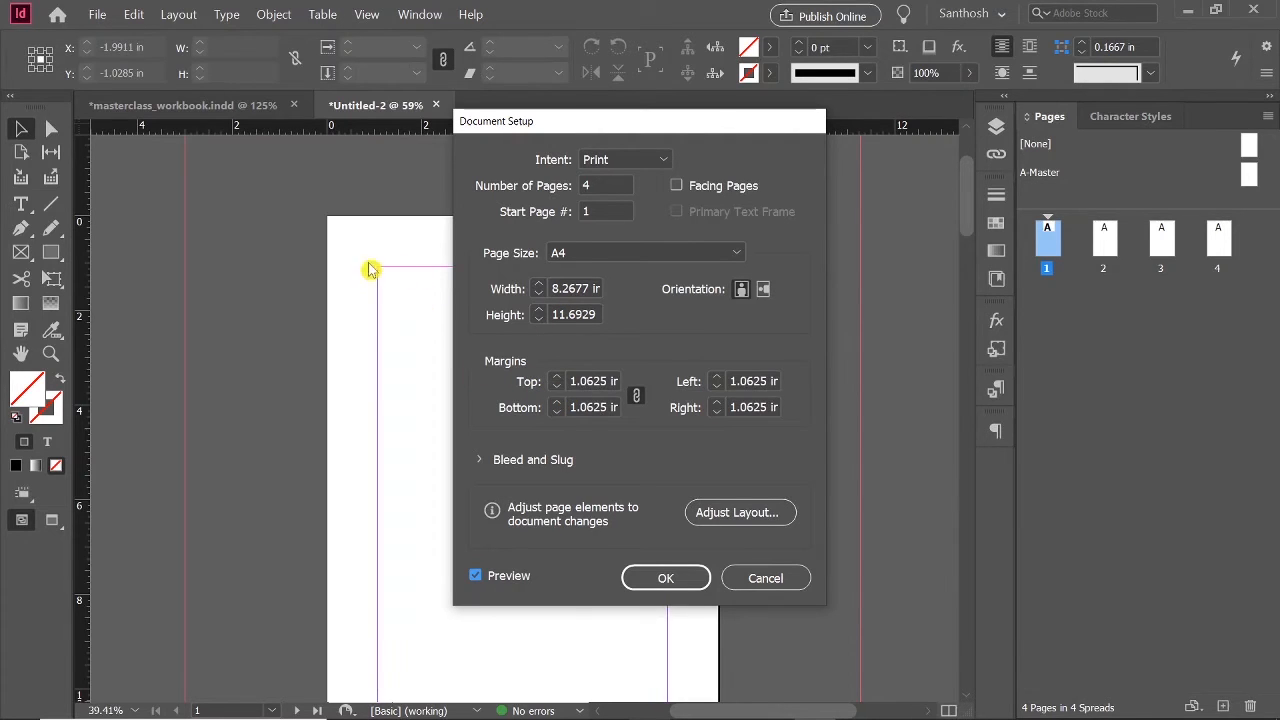
left_click(558, 390)
left_click(558, 390)
left_click(558, 390)
left_click(558, 390)
left_click(558, 390)
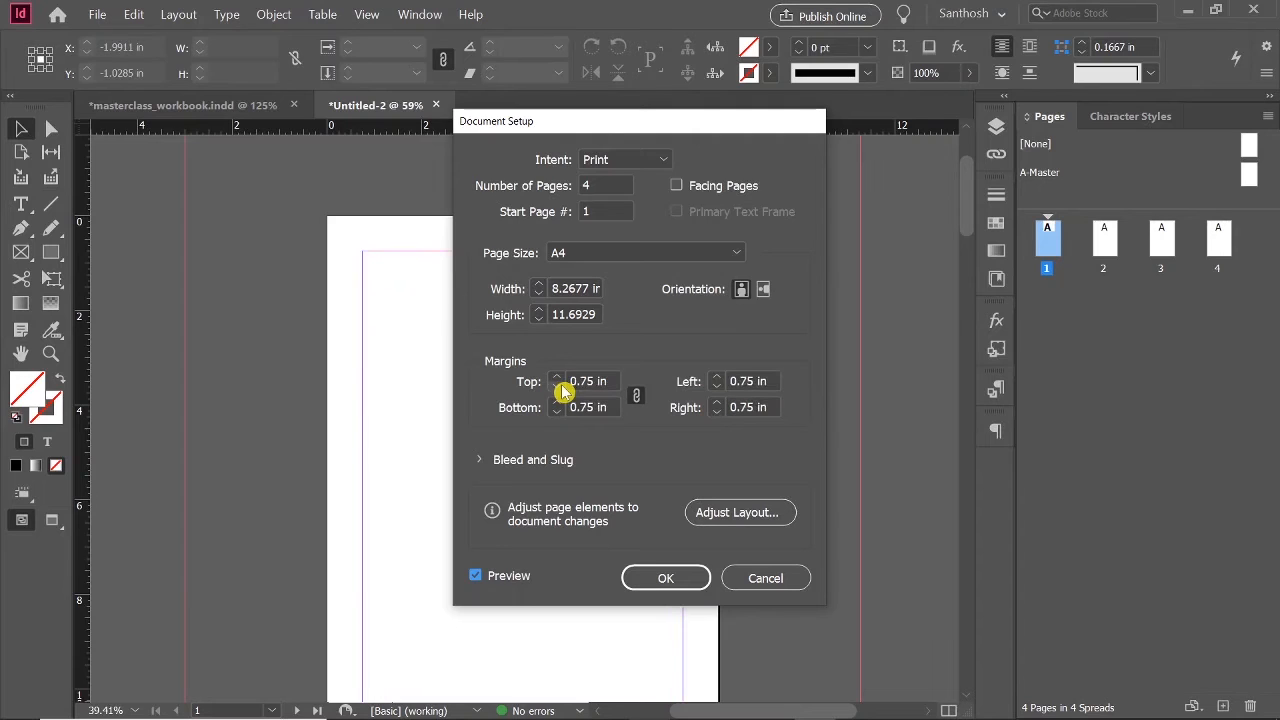
Set the linked bleed to 1 in on all sides and apply the document setup.
left_click(476, 464)
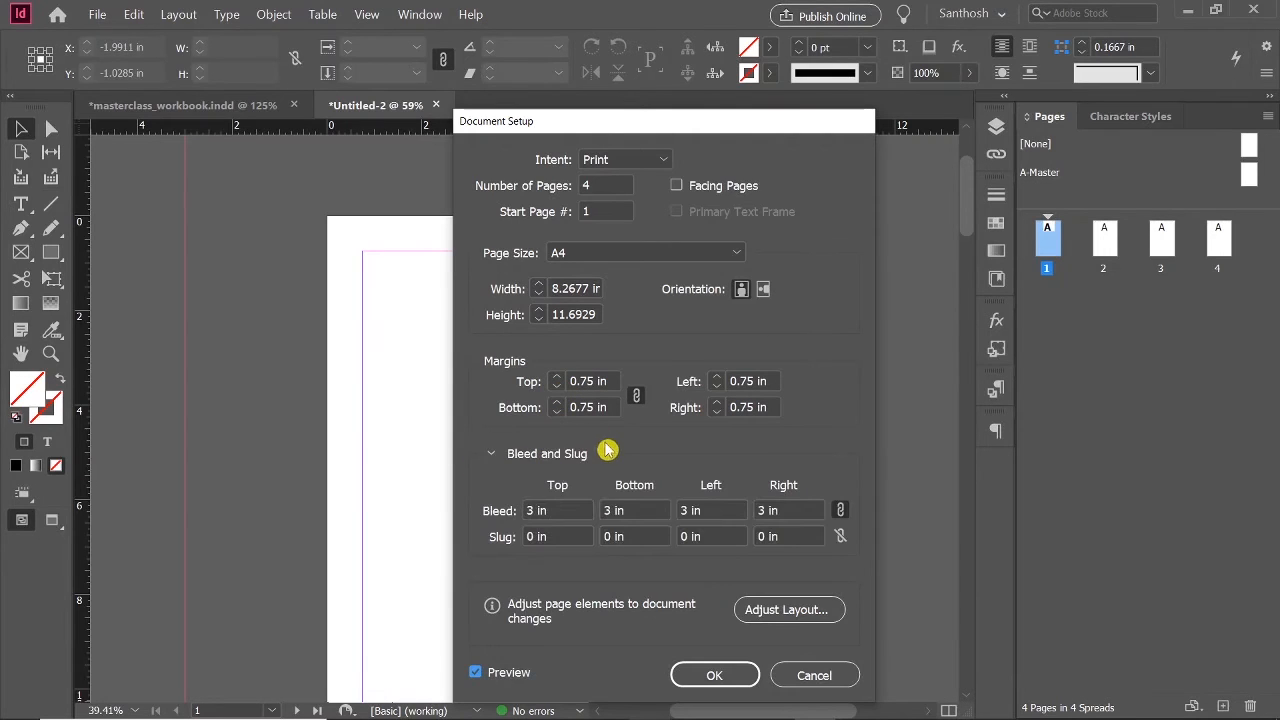
left_click_drag(540, 511, 524, 513)
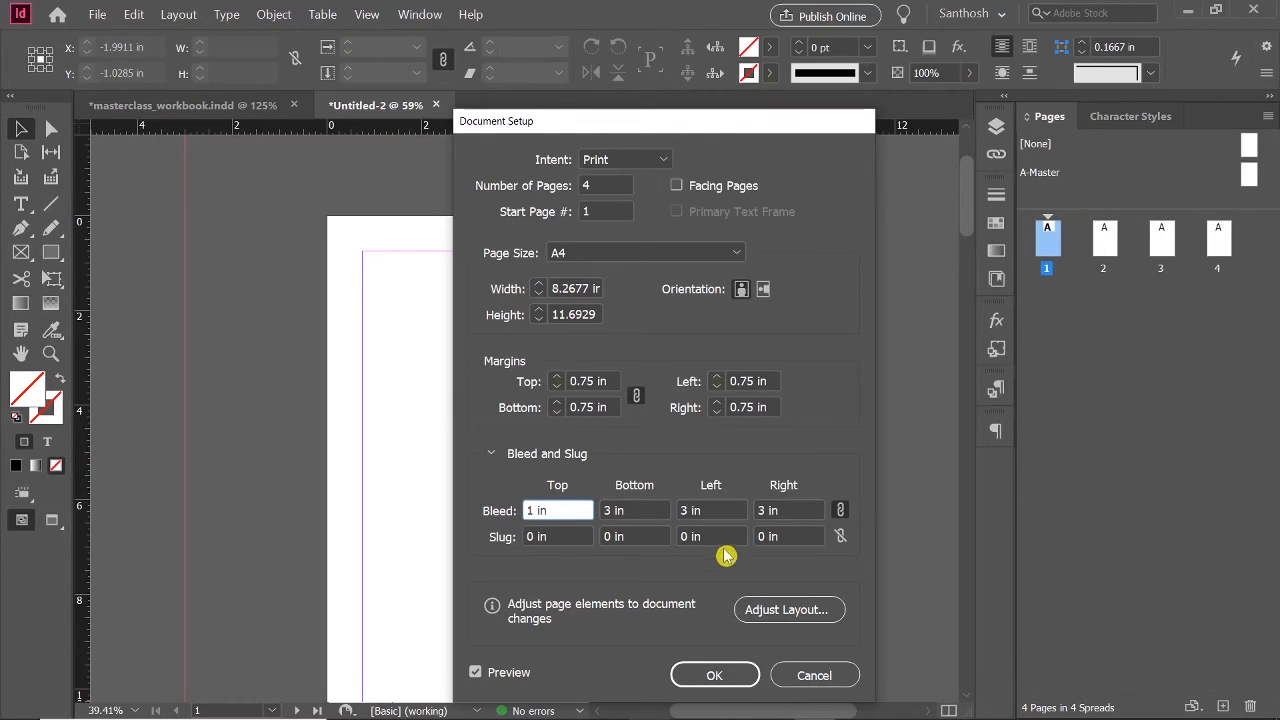
key("Return")
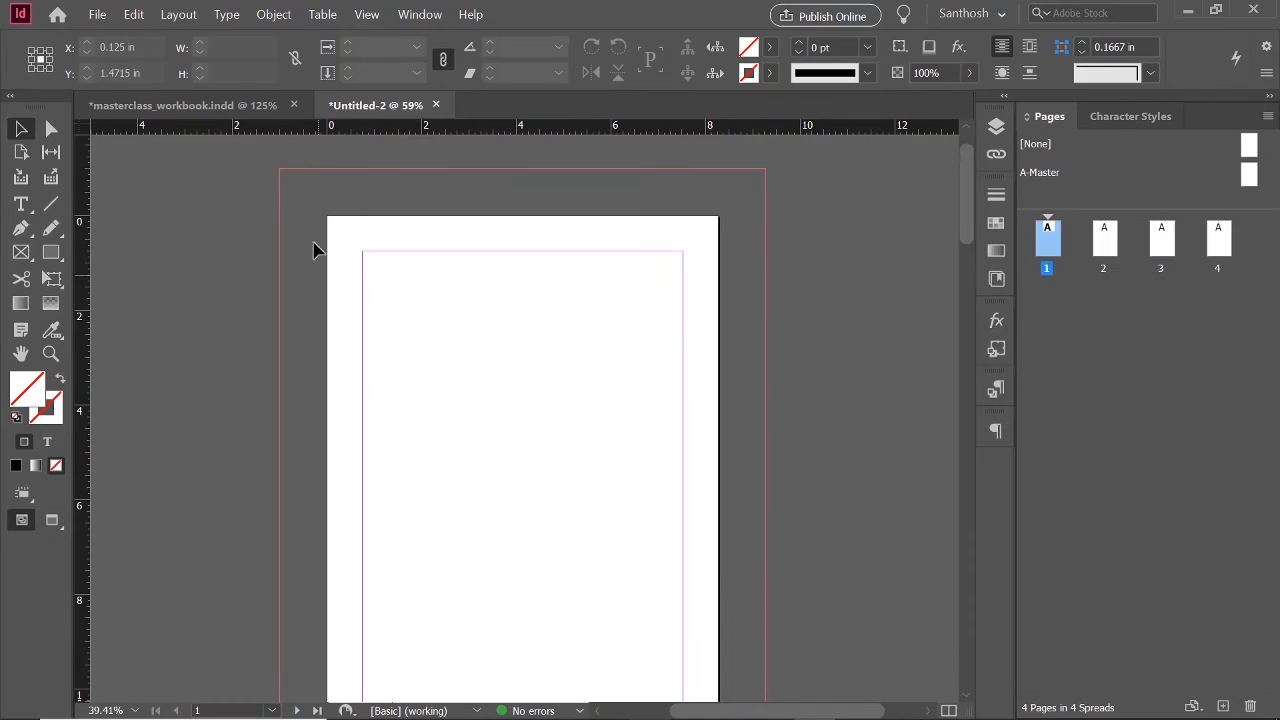
Go to page 2 and compare its margin and bleed guides with those of the neighbouring pages.
left_click(97, 14)
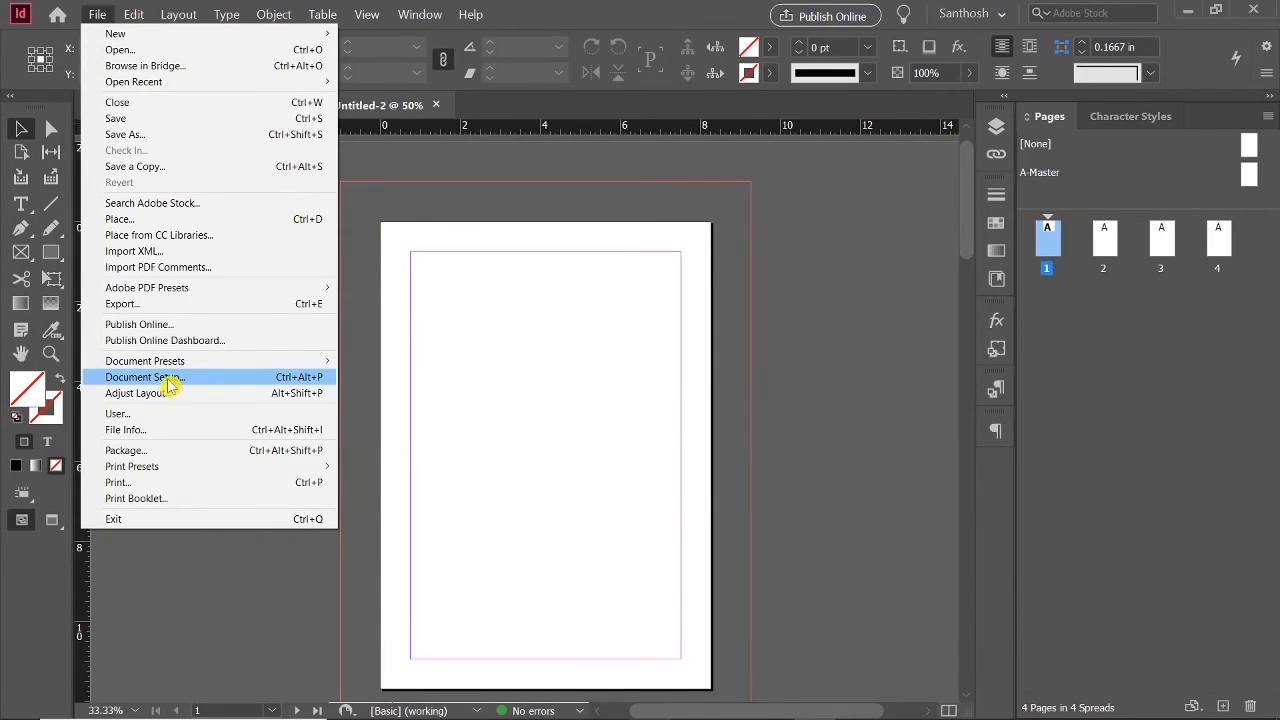
left_click(1106, 249)
left_click(1106, 245)
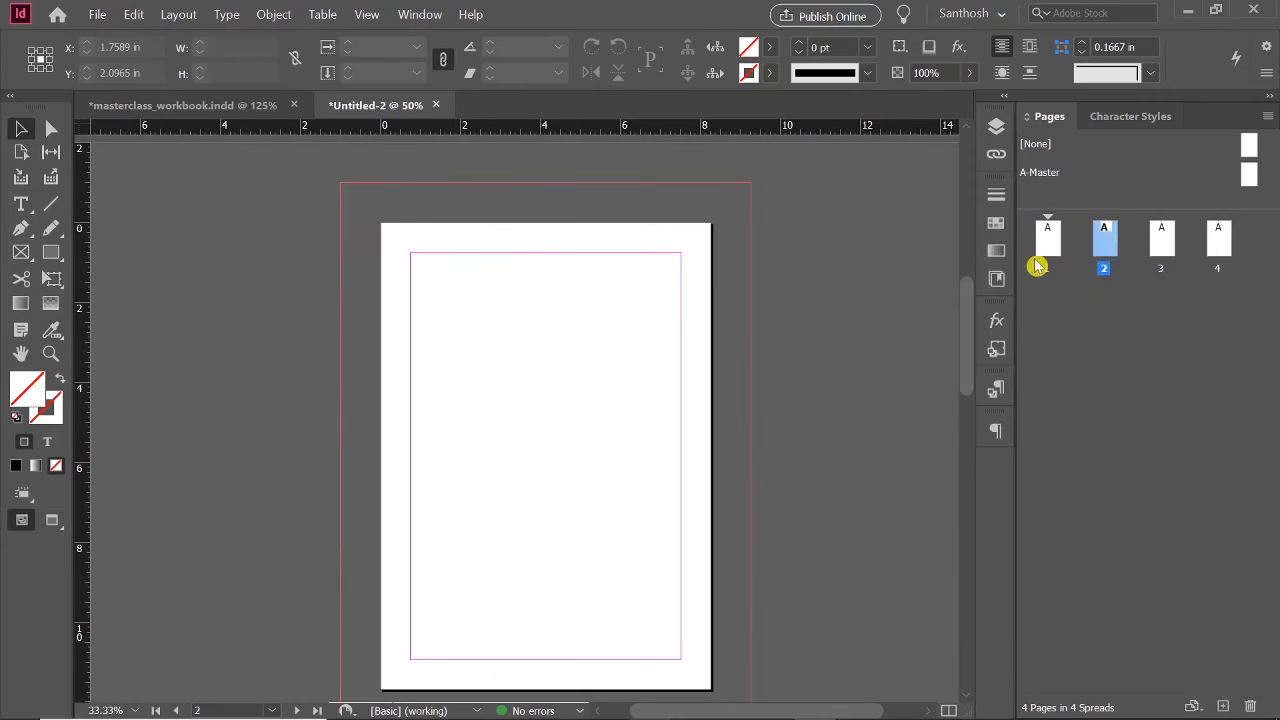
key("ctrl+minus")
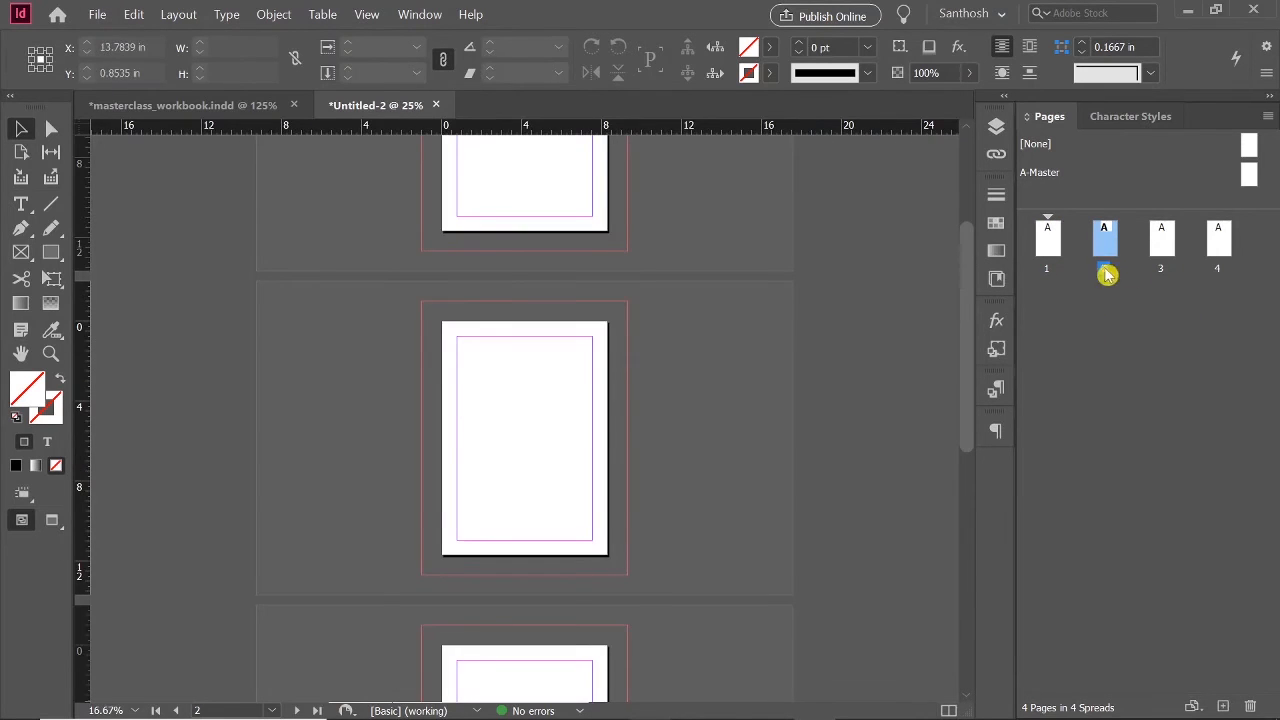
Set the margins of page 1 alone to 1.0625 in on all sides using Margins and Columns.
double_click(1047, 240)
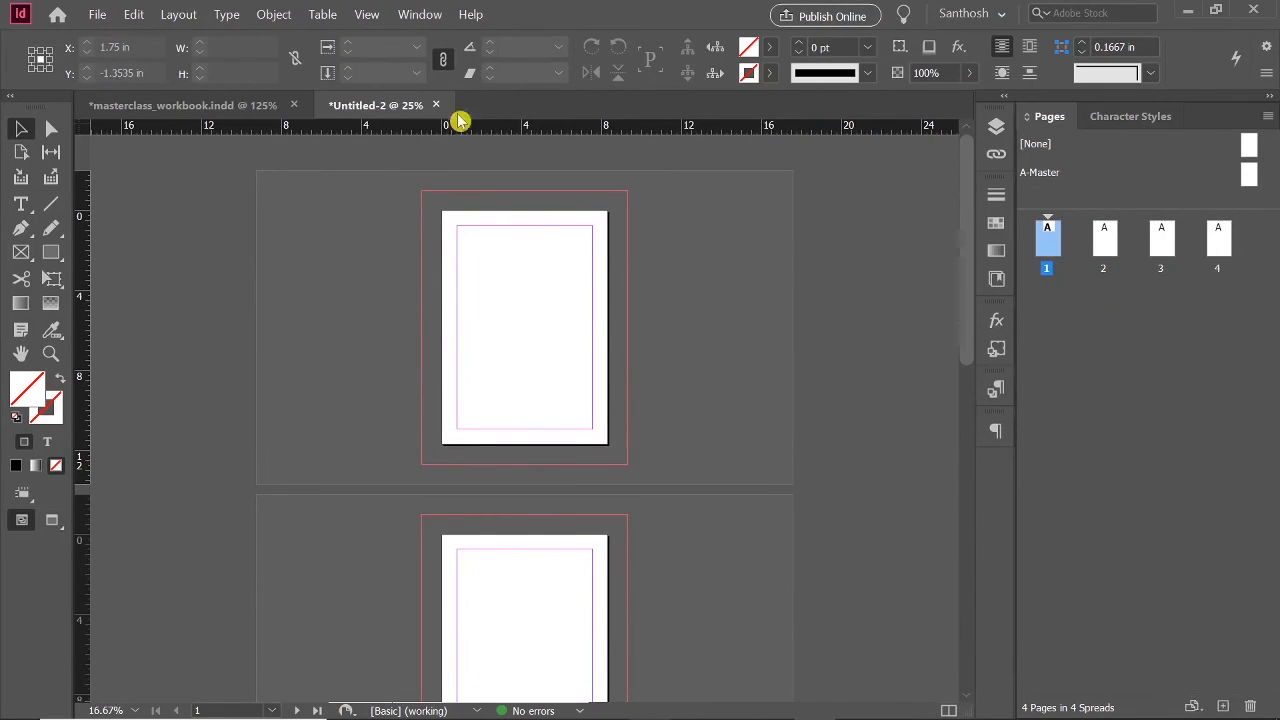
left_click(182, 16)
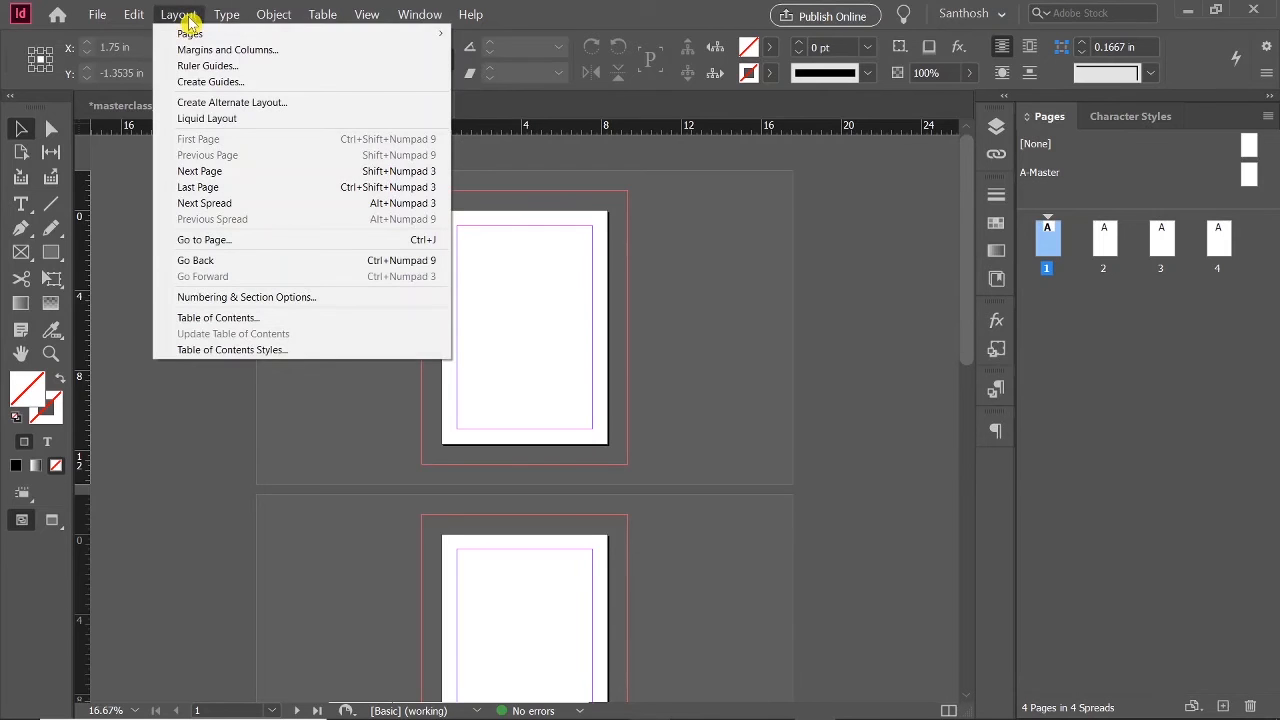
left_click(225, 60)
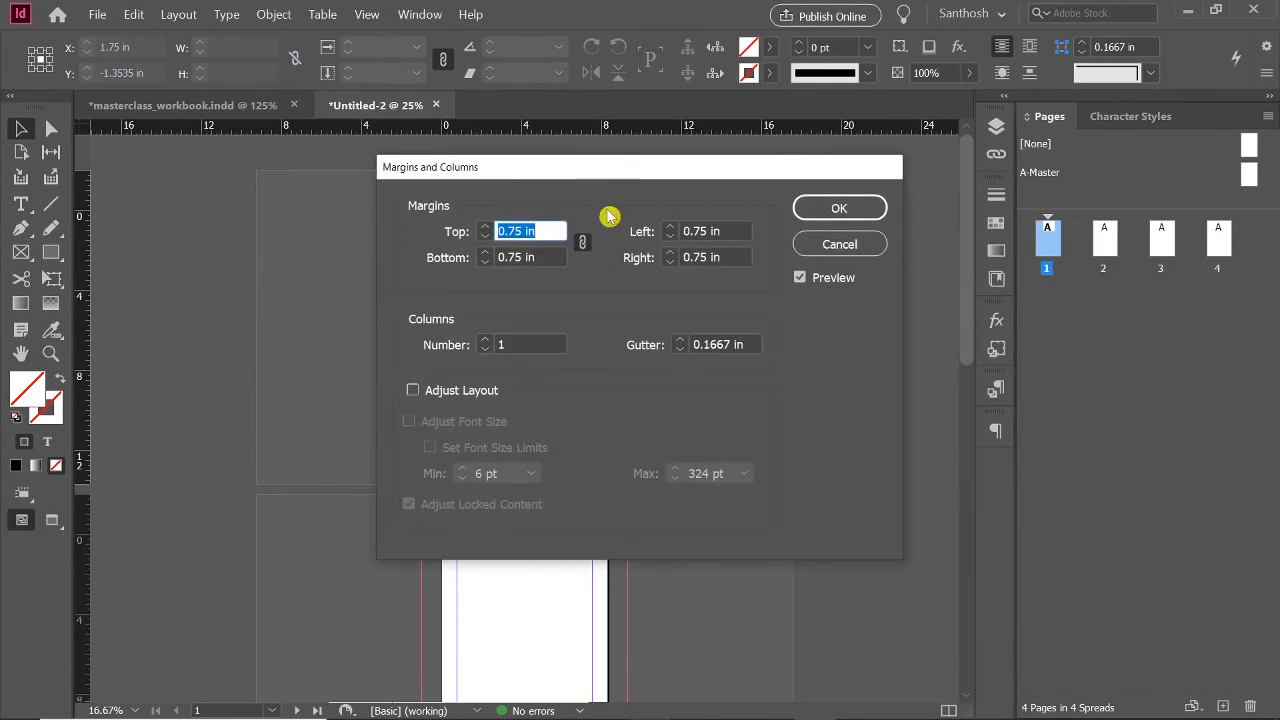
left_click_drag(606, 168, 934, 178)
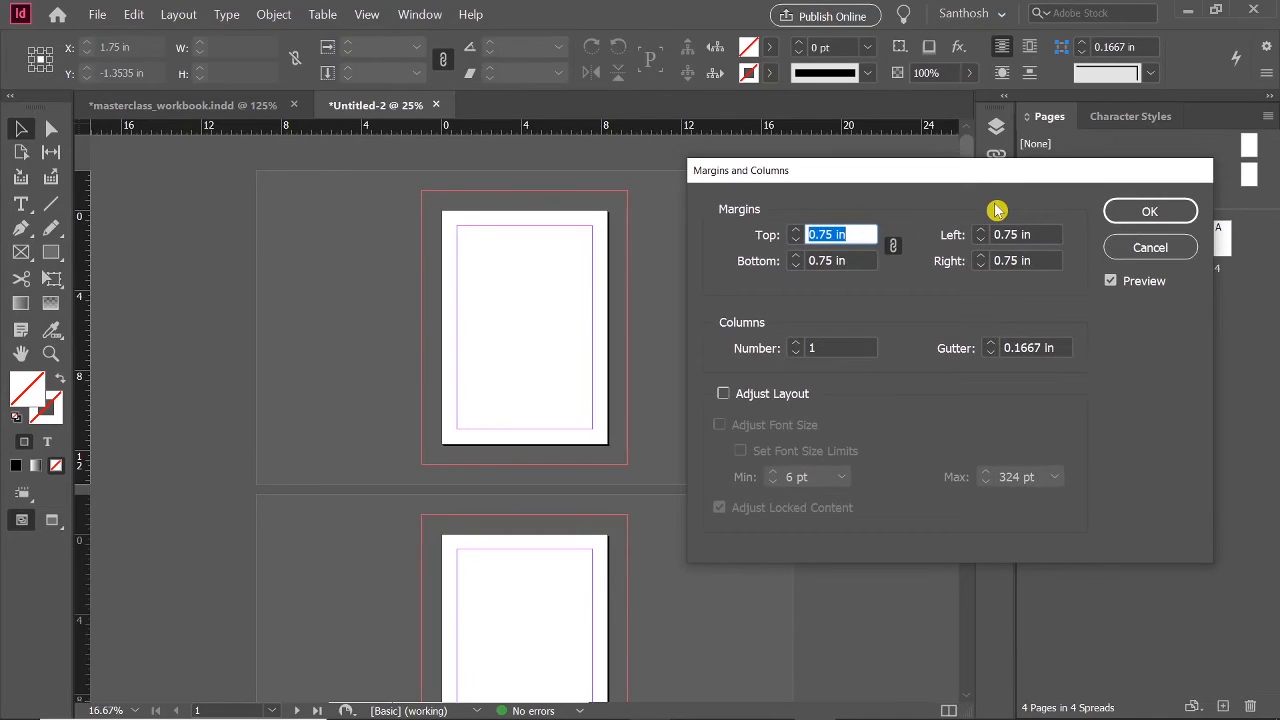
left_click(797, 230)
left_click(797, 230)
left_click(797, 230)
left_click(797, 230)
left_click(797, 230)
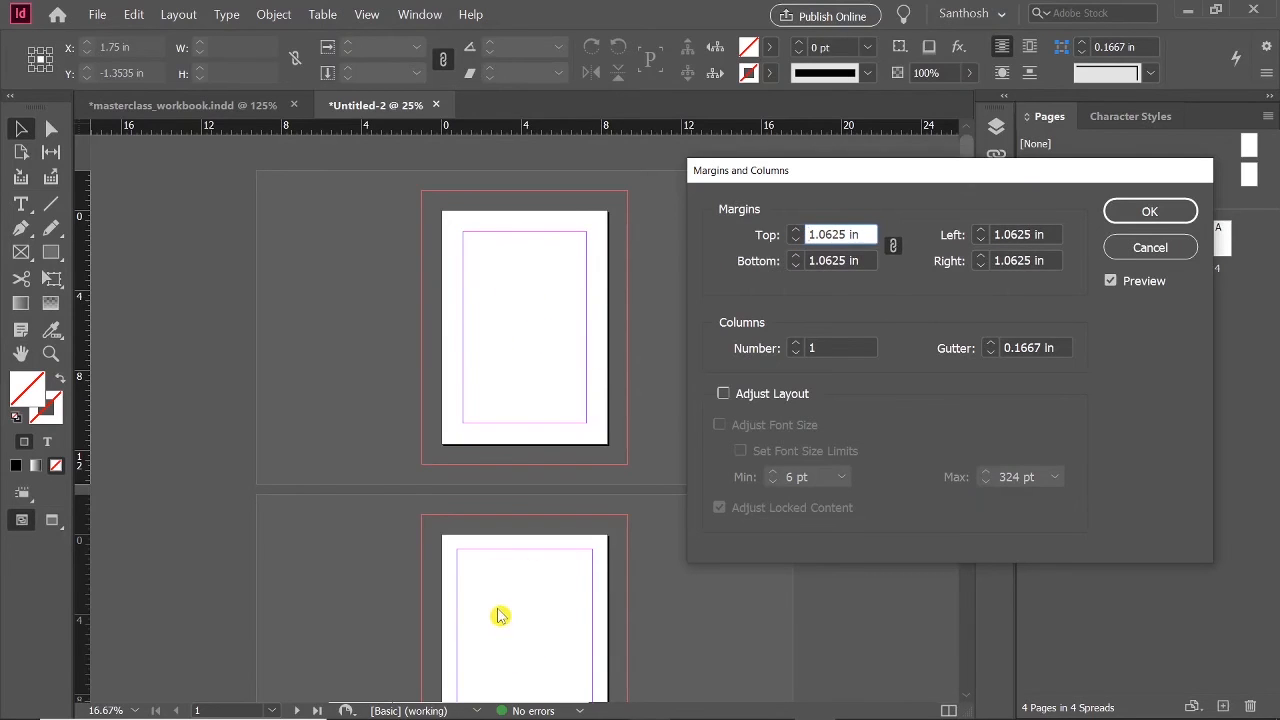
left_click(1163, 218)
Compare the pages' margins, review the document-wide margin and bleed values in Document Setup, and close it without changes.
key("ctrl+minus")
left_click(97, 14)
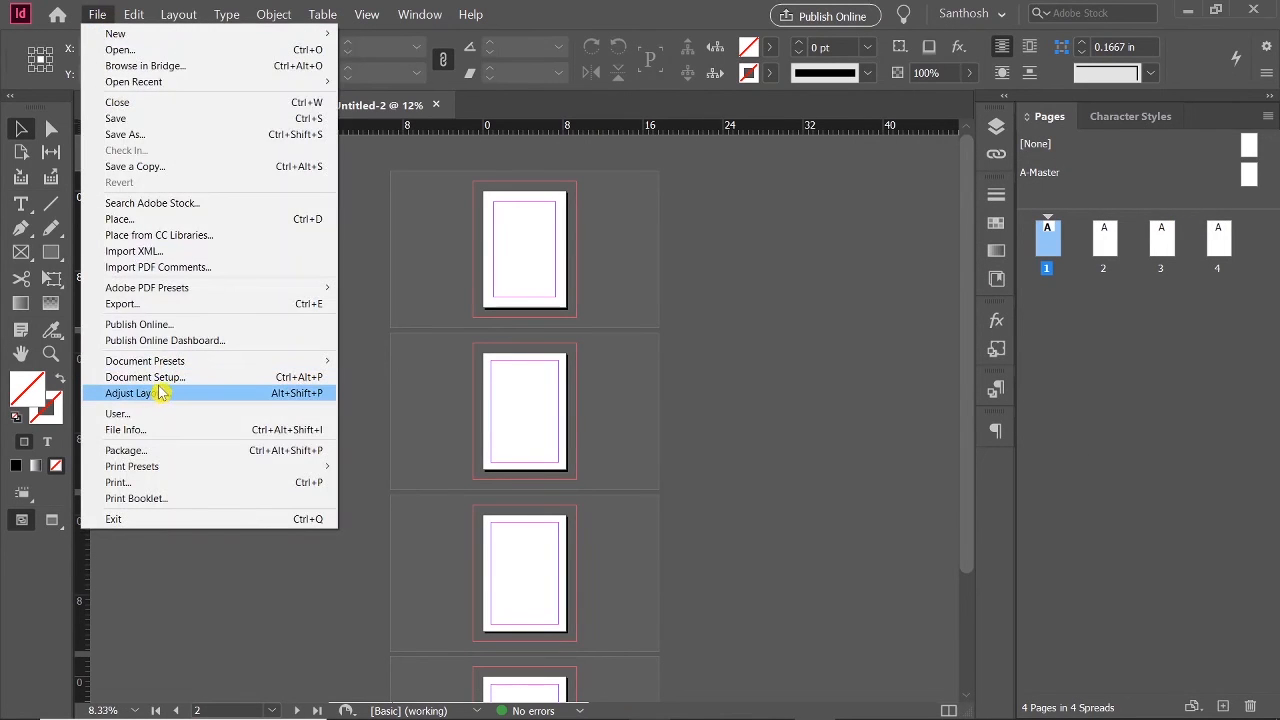
left_click(1029, 380)
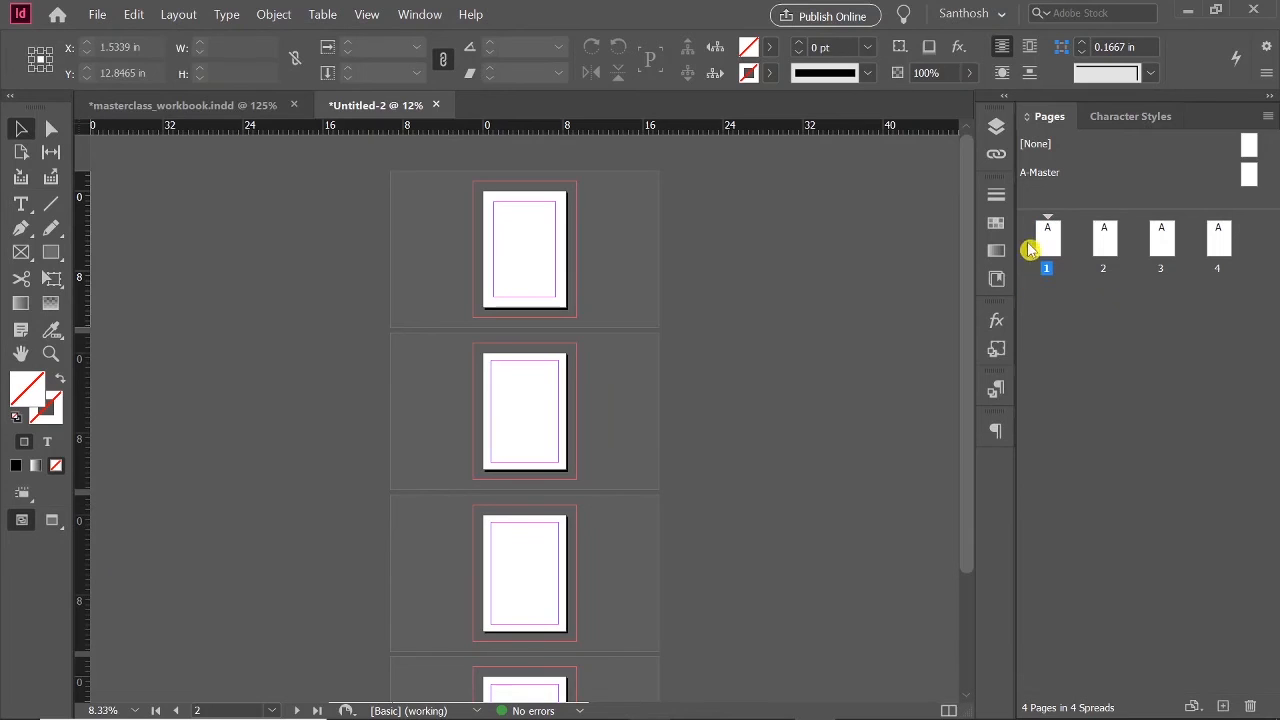
left_click(96, 14)
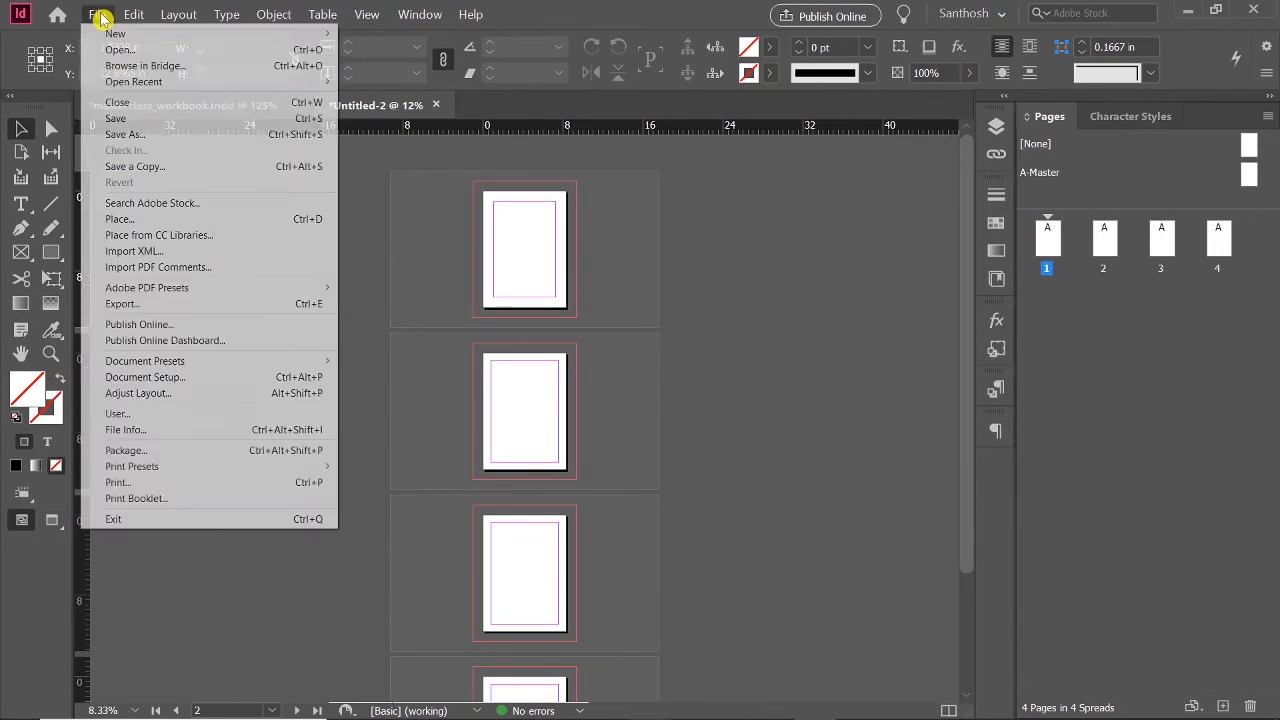
left_click(157, 380)
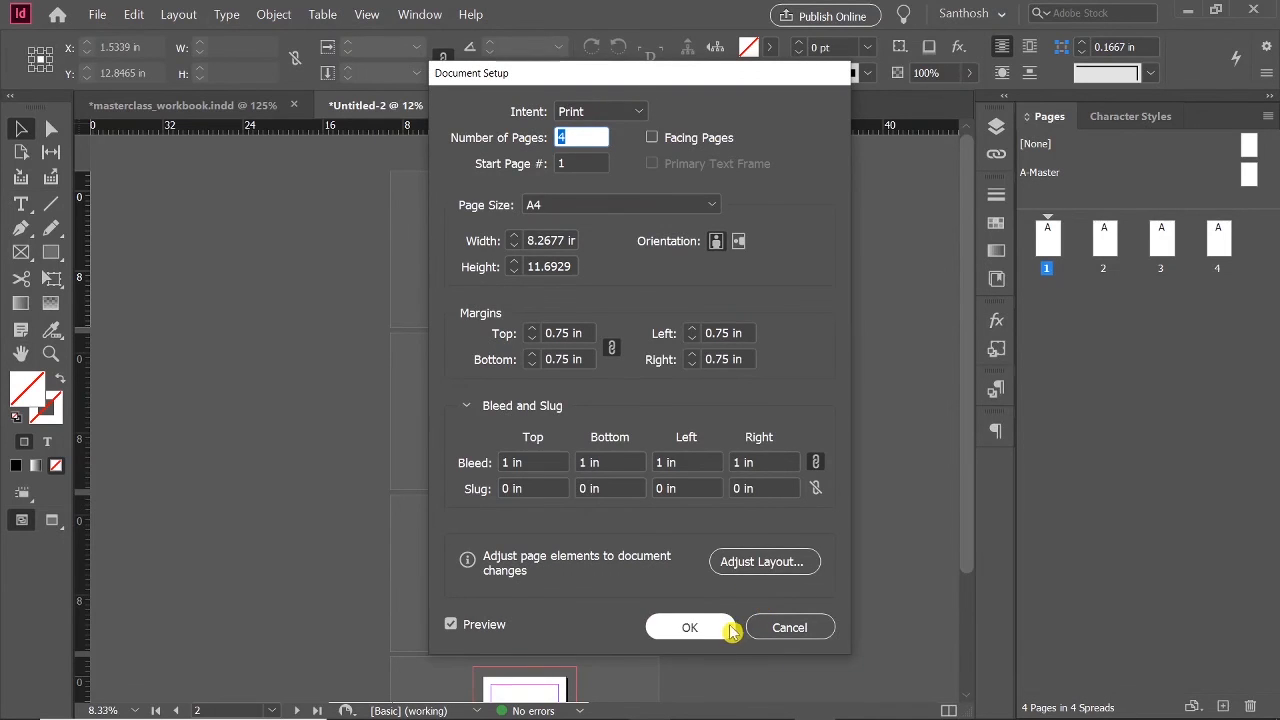
left_click(806, 626)
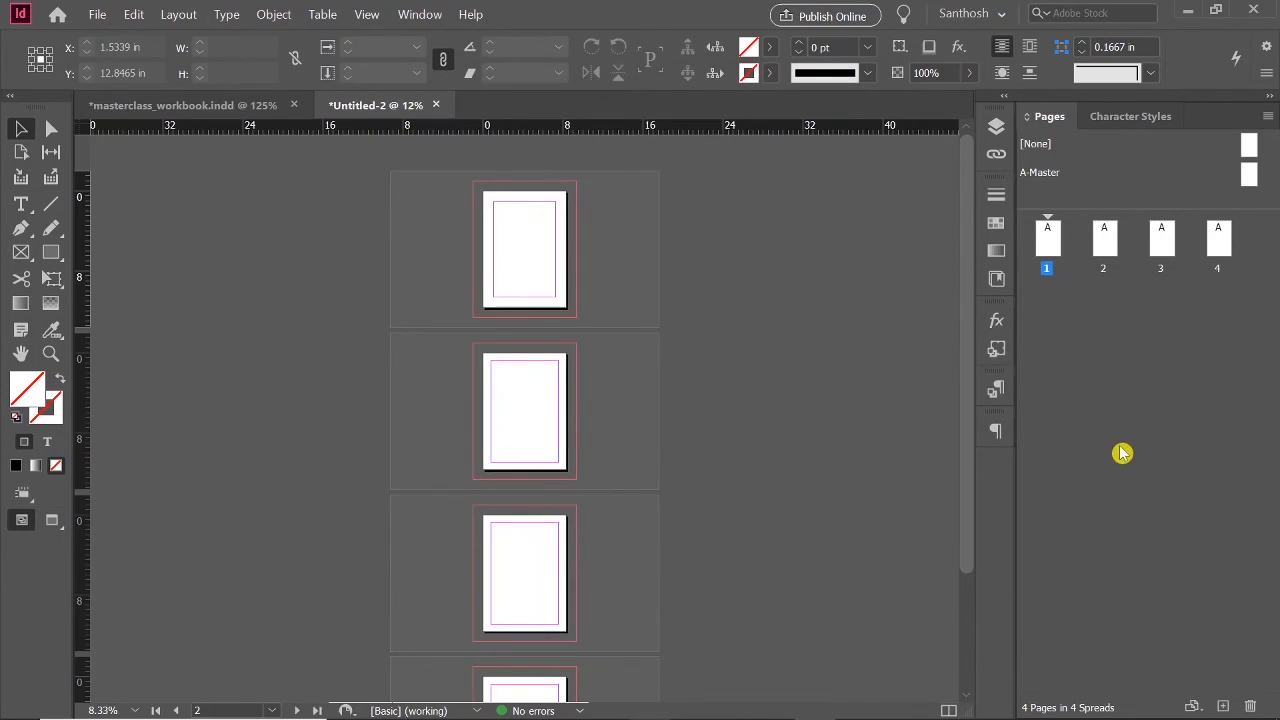
Select pages 1 through 3 as a range and locate the Margins and Columns command.
left_click(1162, 238)
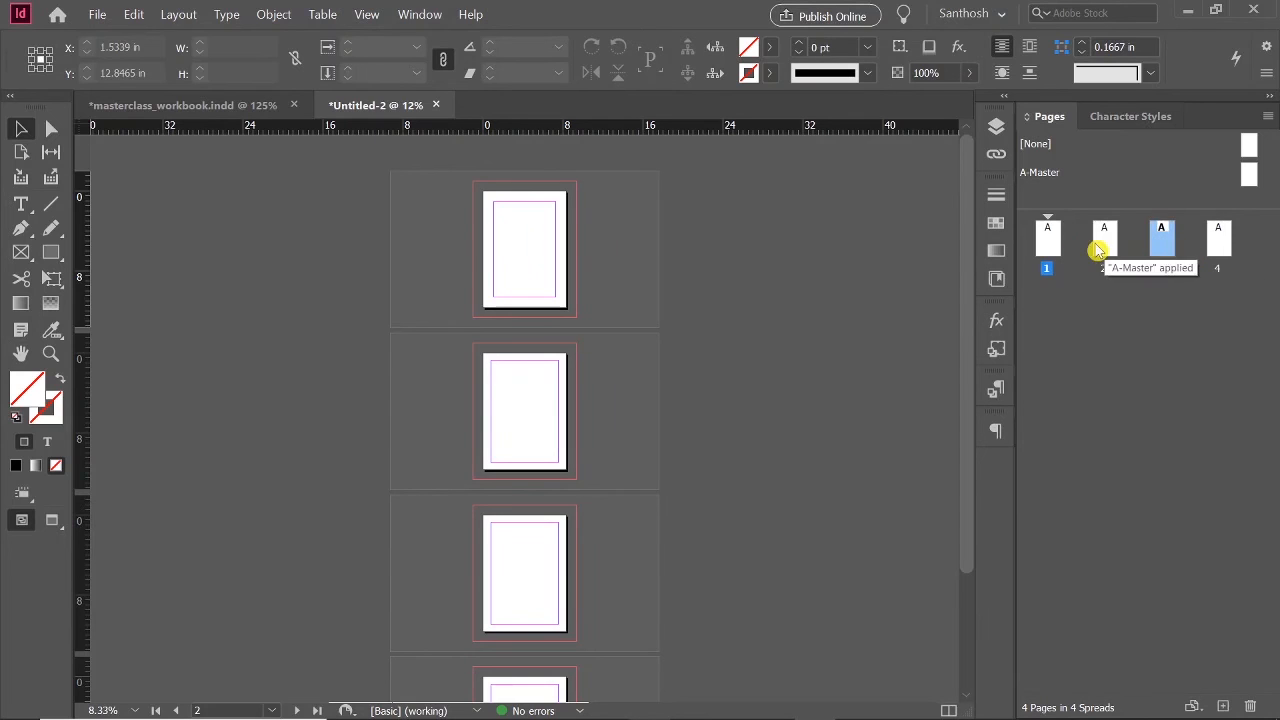
left_click(1128, 391)
left_click(1050, 240)
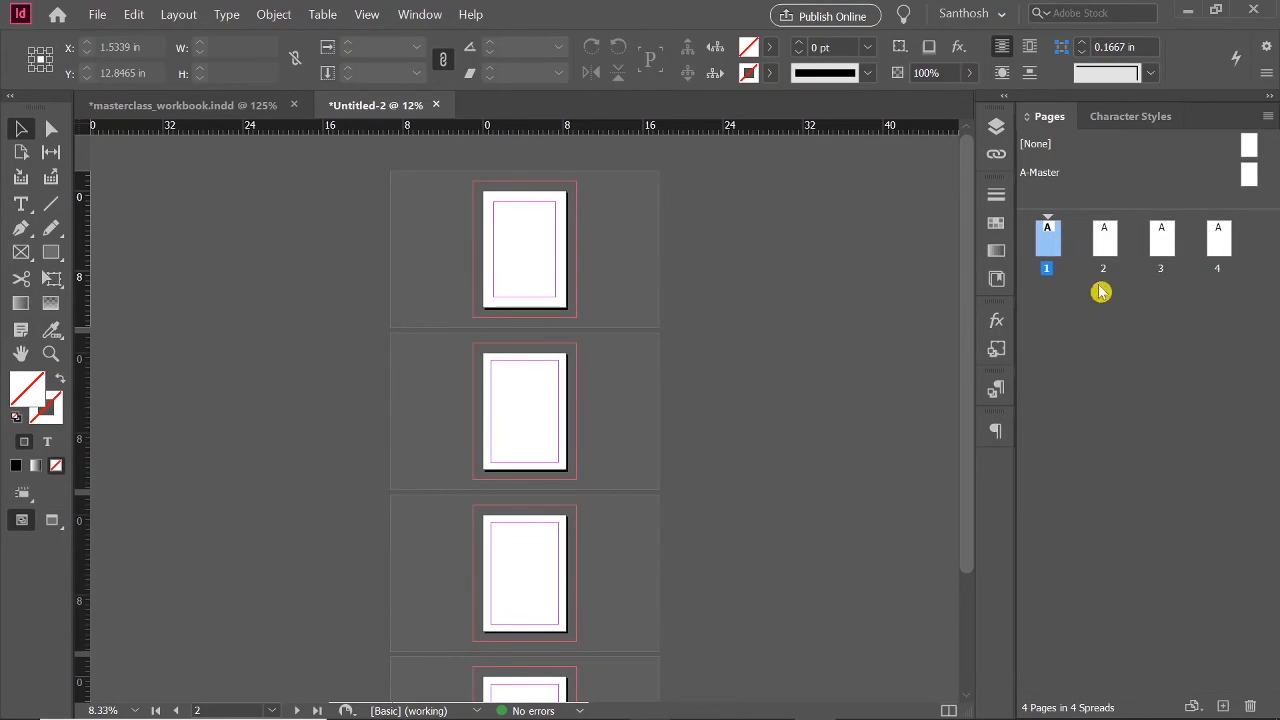
left_click(1165, 242, "shift")
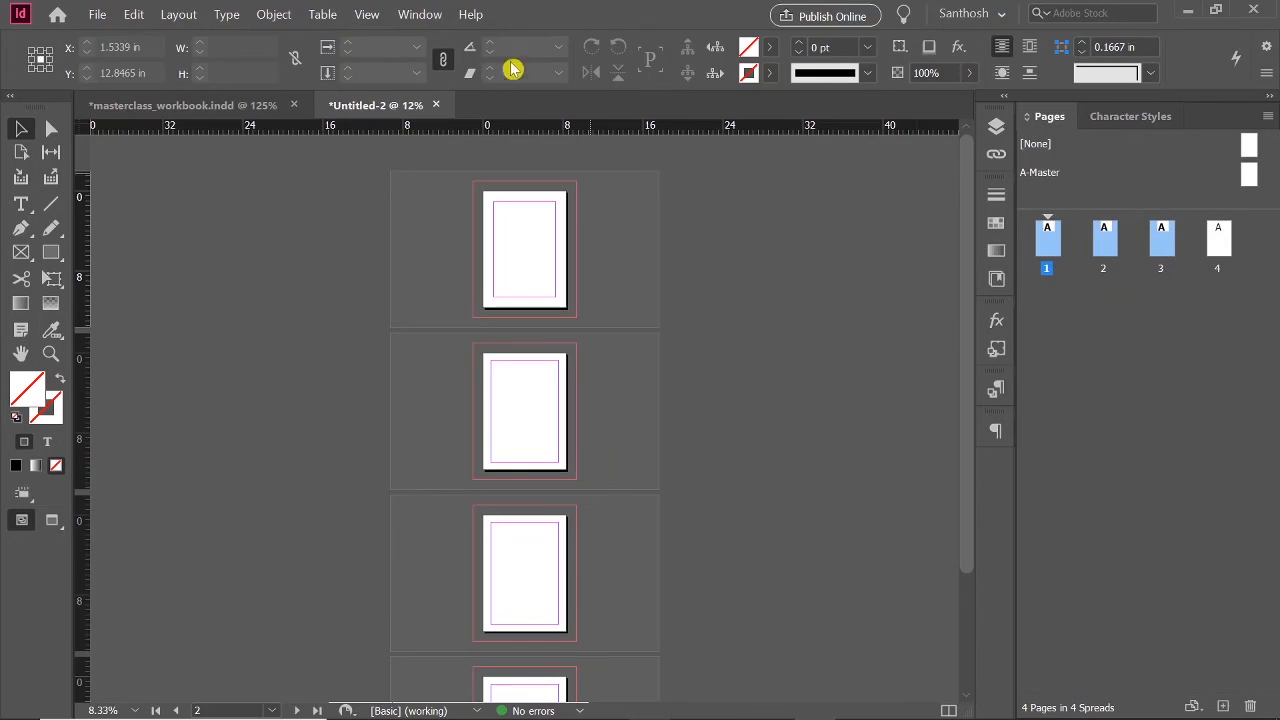
left_click(180, 15)
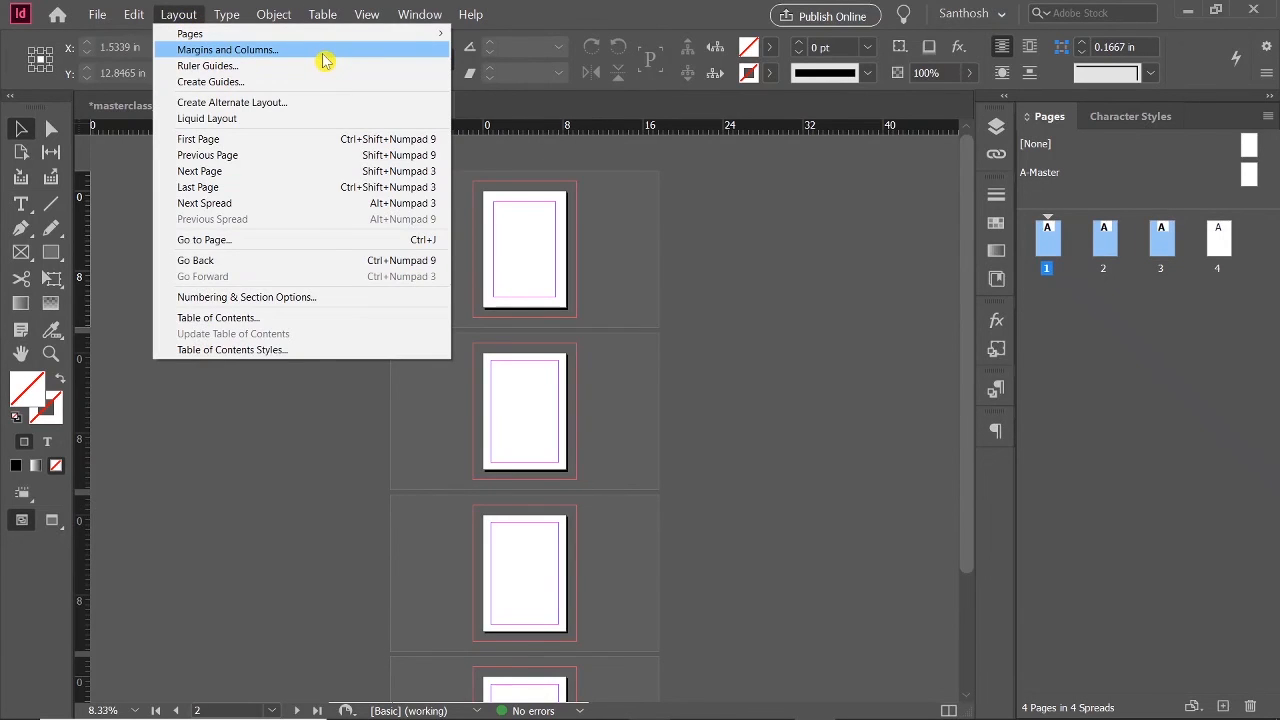
left_click(776, 364)
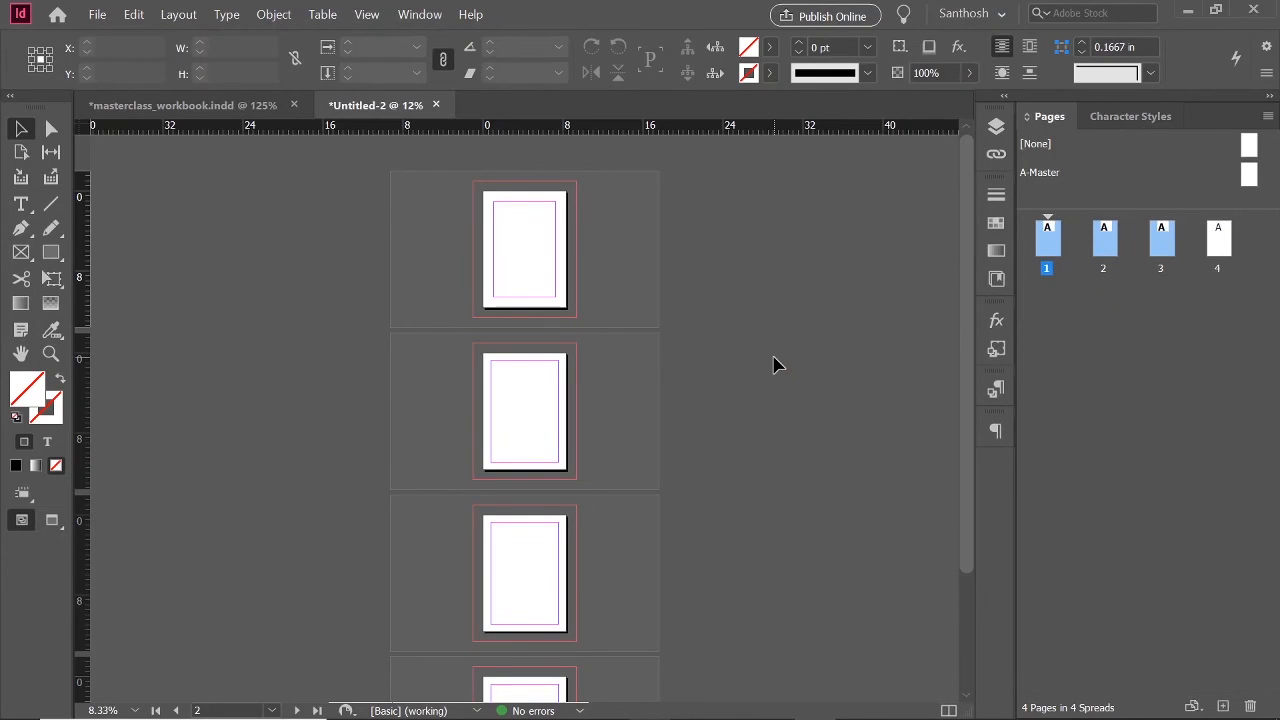